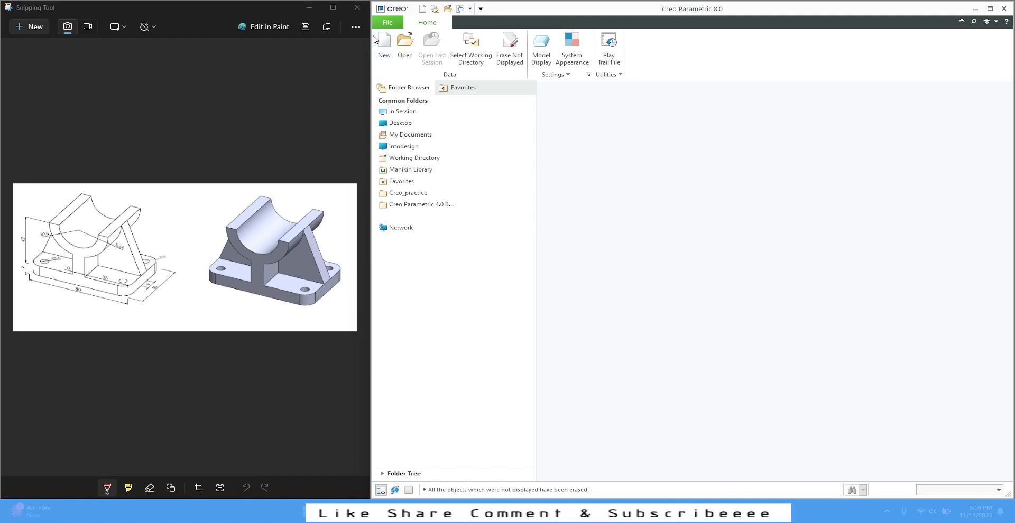
- Create a new solid part named 7 from the part-mm template instead of the default template
click(384, 53)
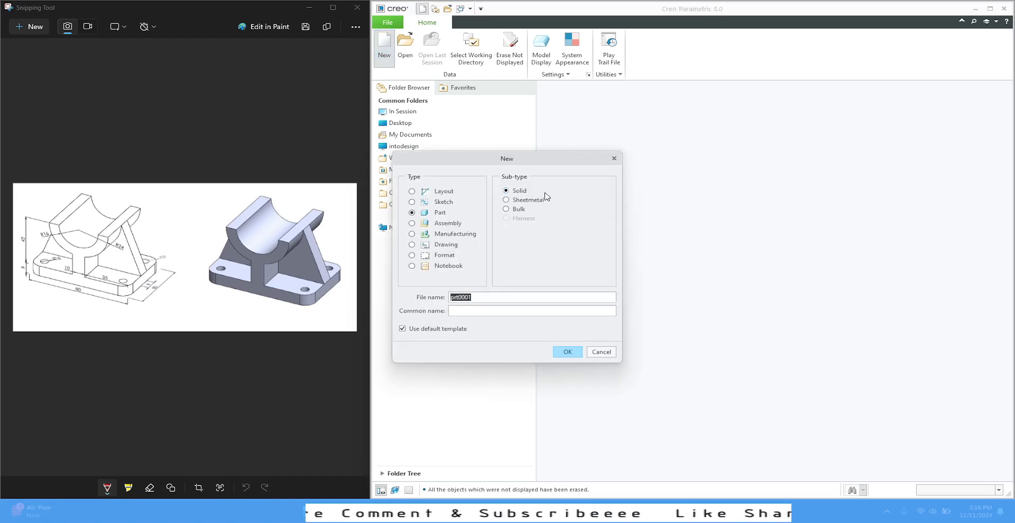
text(7)
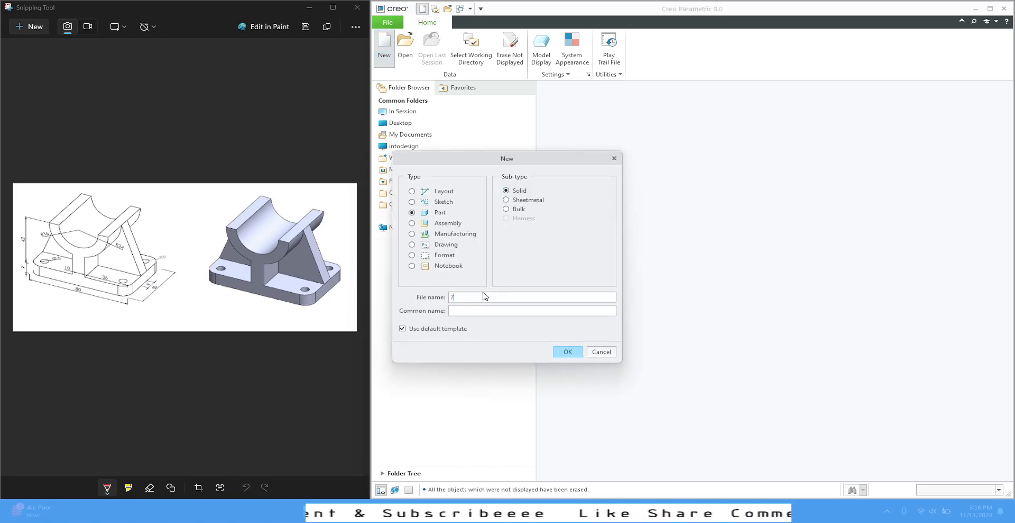
click(418, 329)
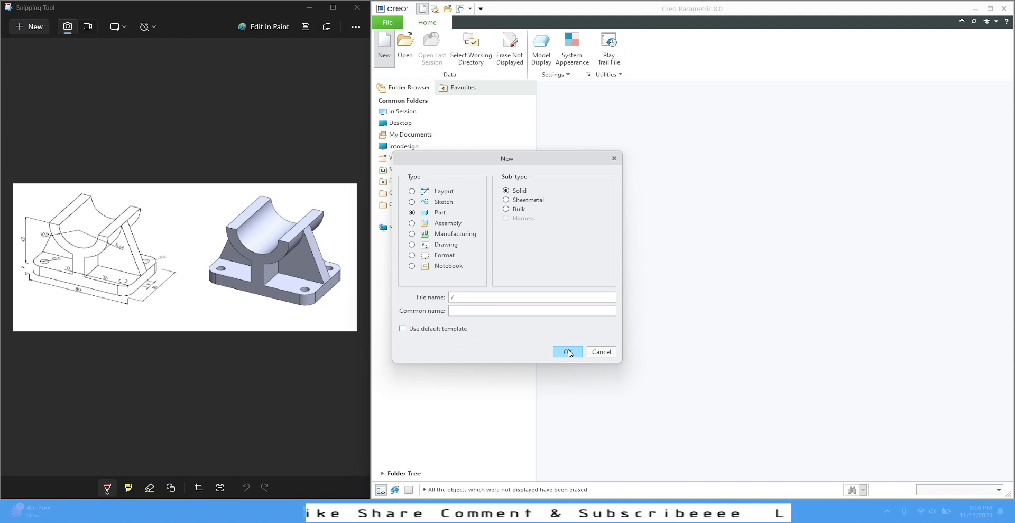
click(568, 351)
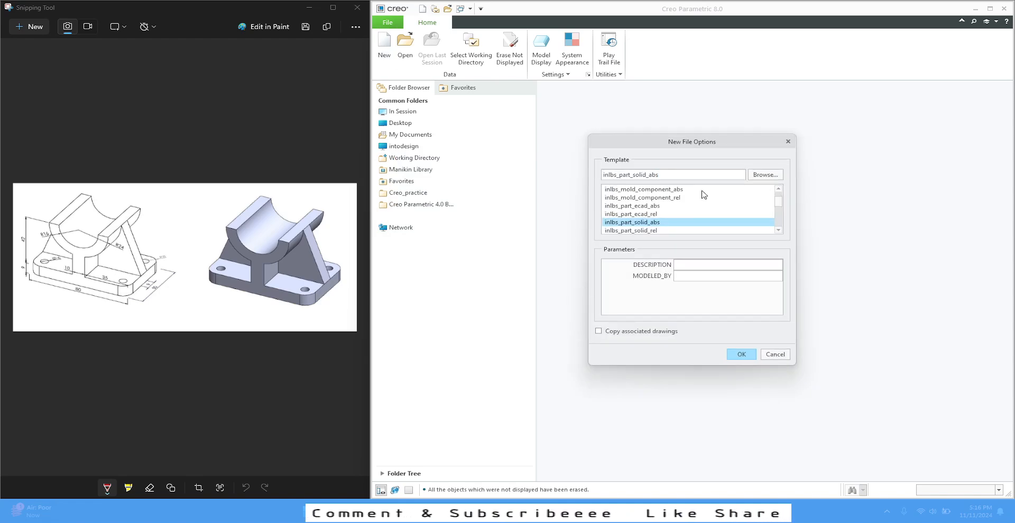
scroll(704, 194, down, 5)
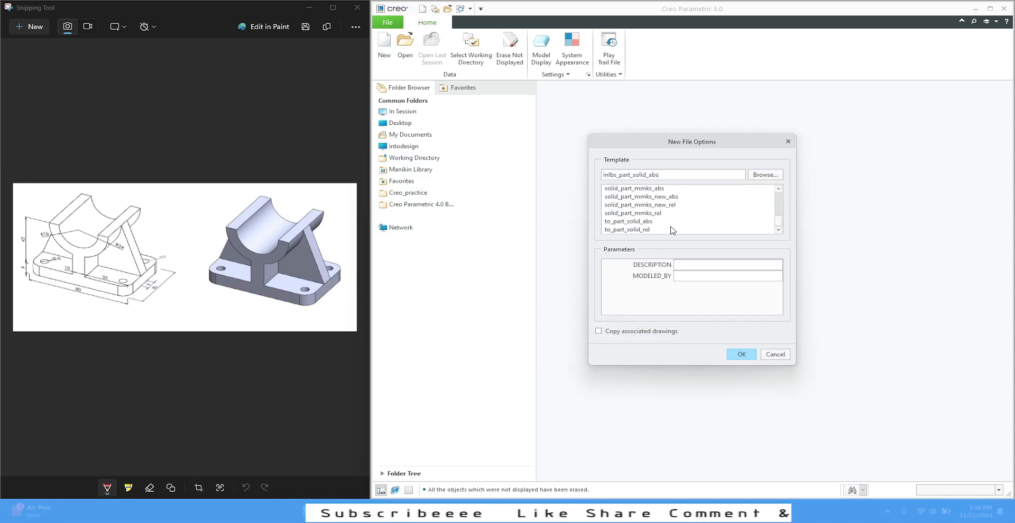
scroll(672, 228, up, 1)
click(619, 205)
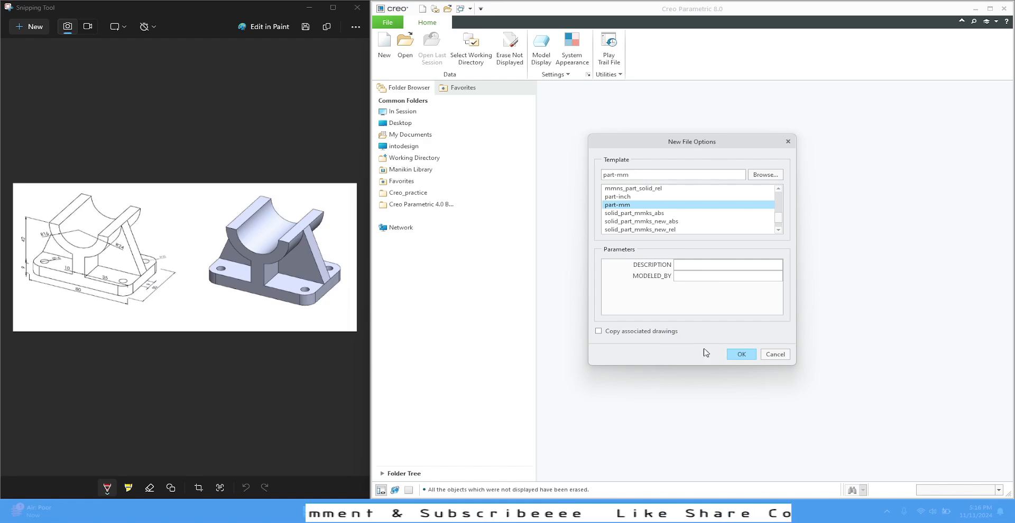
click(742, 354)
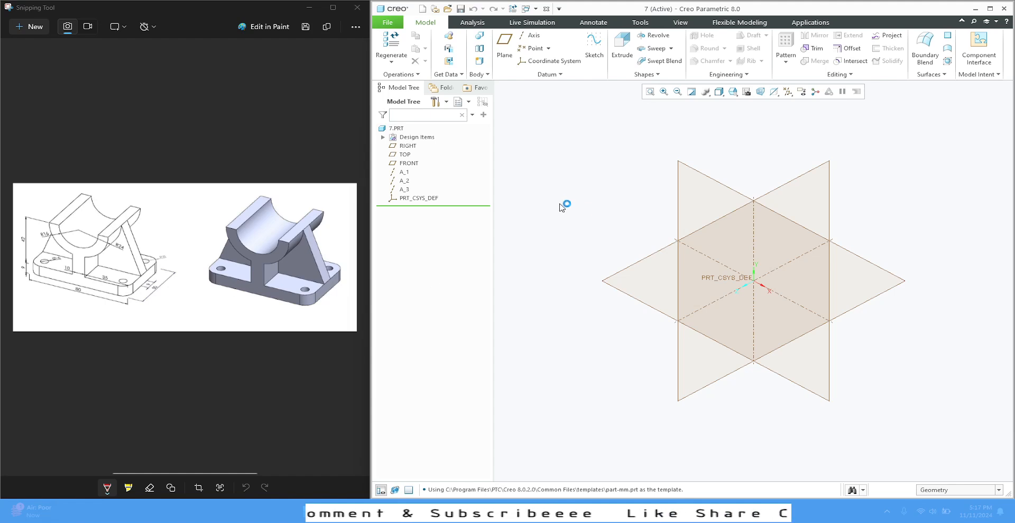
- Start an extrusion on the TOP plane and sketch a centre rectangle about 141 by 55 mm at the origin
click(878, 271)
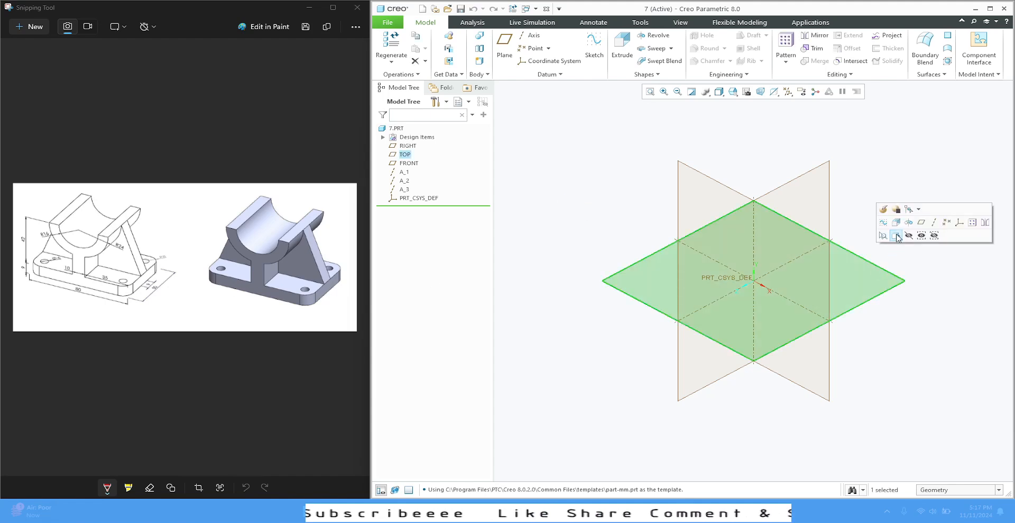
click(902, 230)
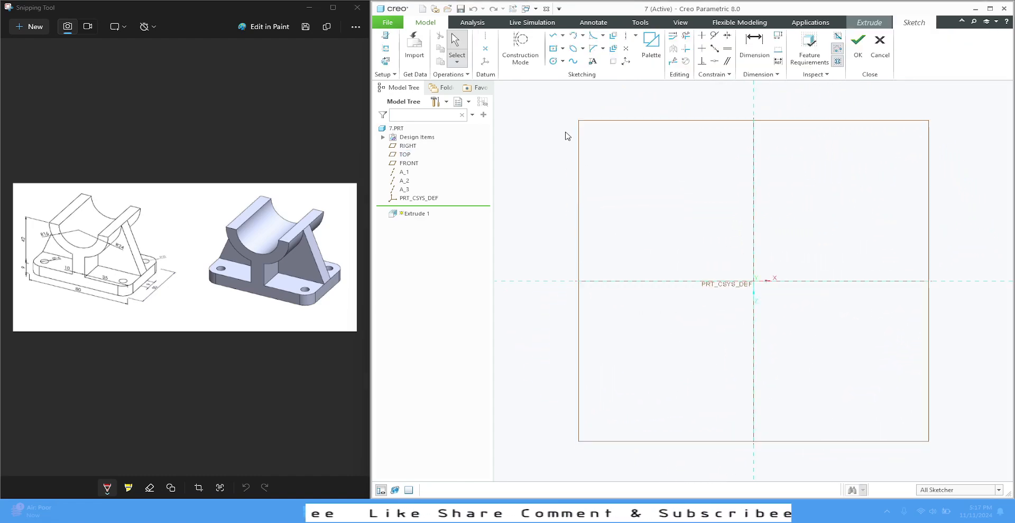
click(554, 48)
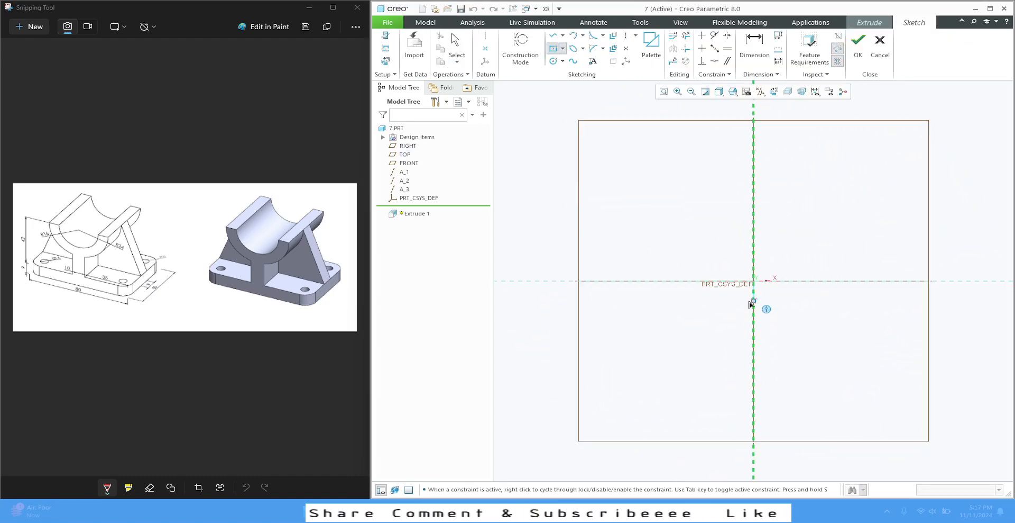
click(754, 280)
click(804, 267)
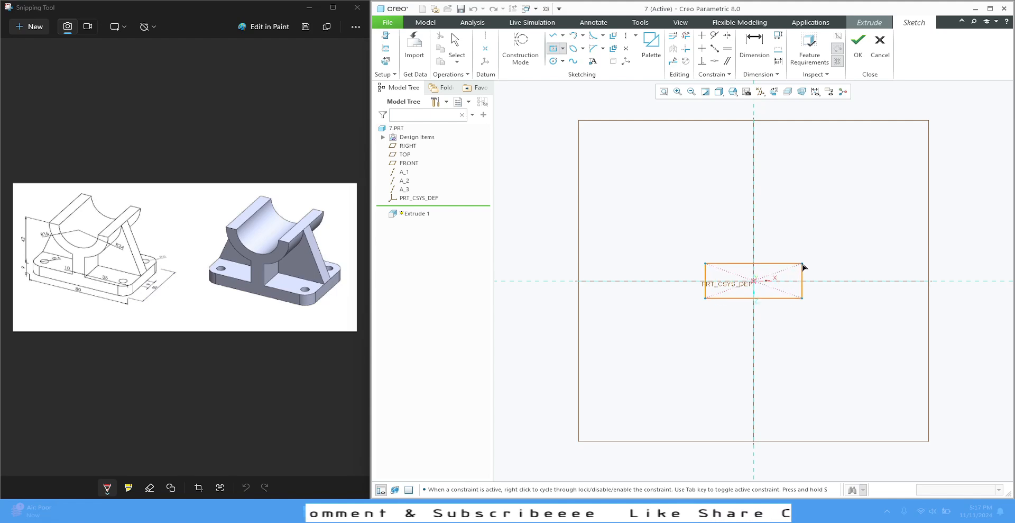
middle_click(738, 241)
drag(734, 250, 734, 240)
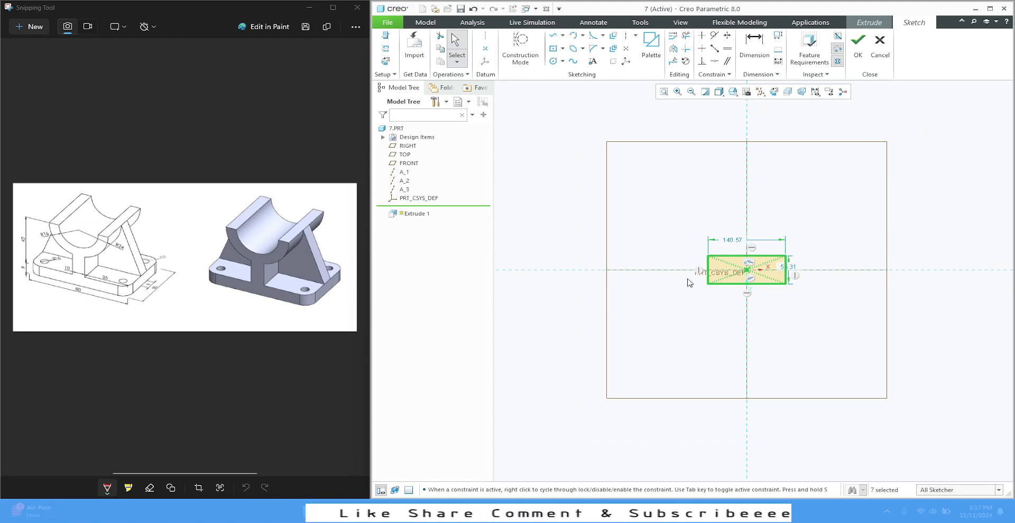
- Set the rectangle's width to 80 mm and its height to 50 mm, and finish the sketch
double_click(731, 241)
text(80)
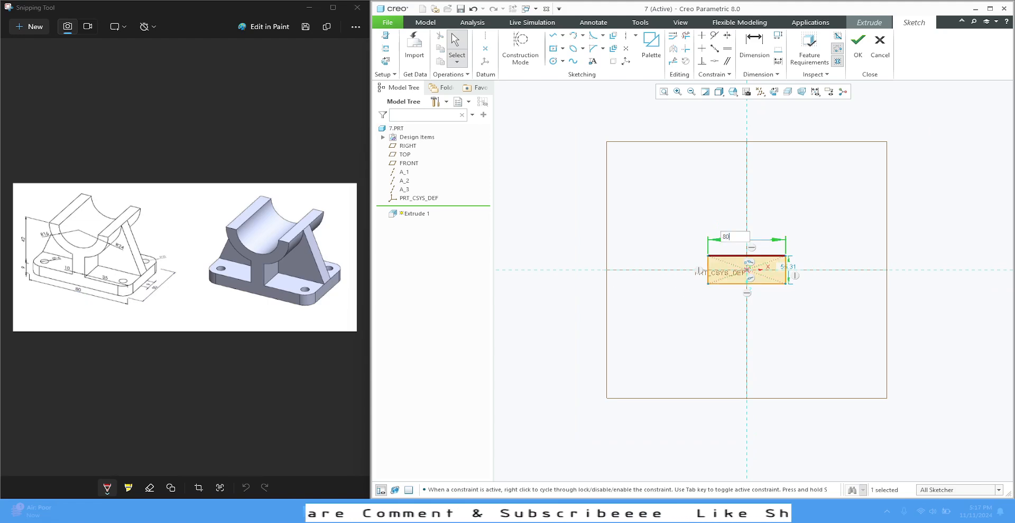
key(Return)
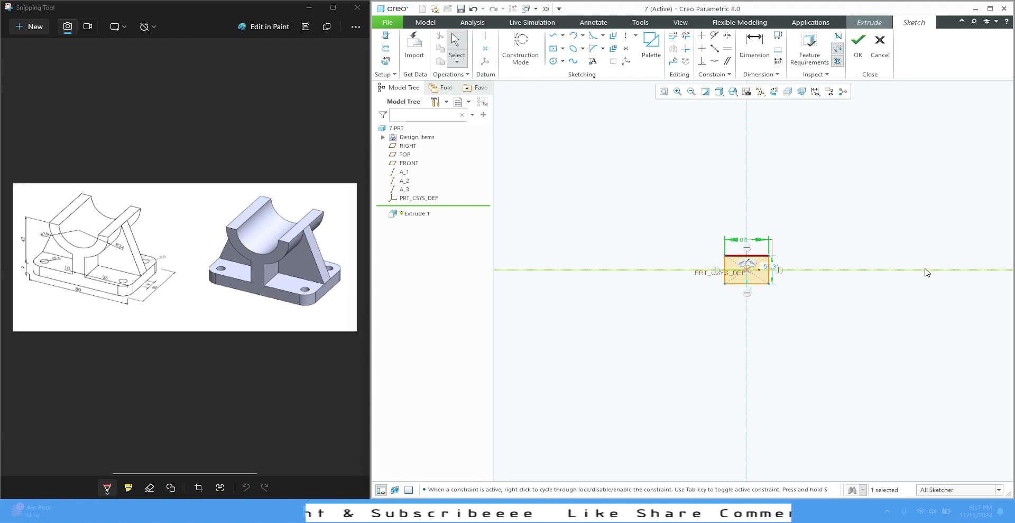
drag(773, 267, 808, 269)
double_click(806, 265)
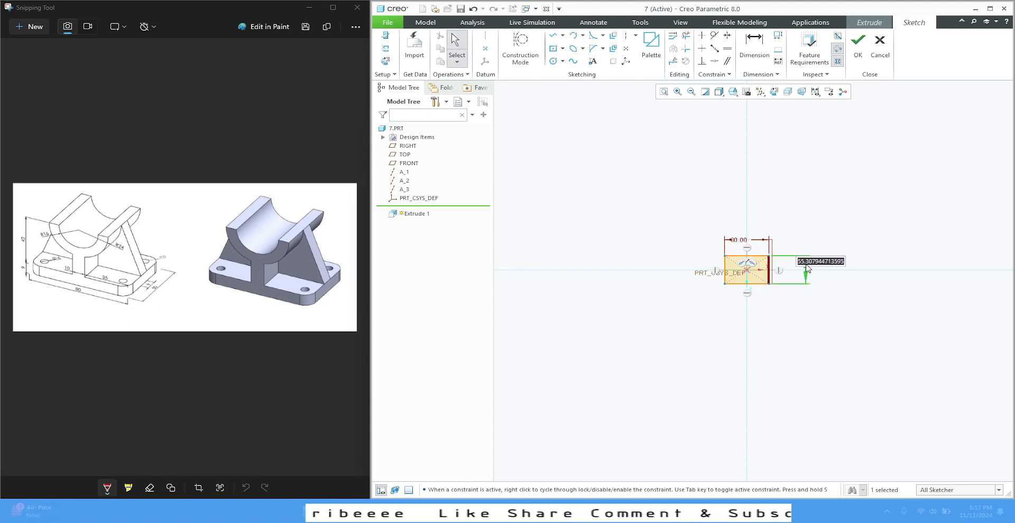
text(50)
key(Return)
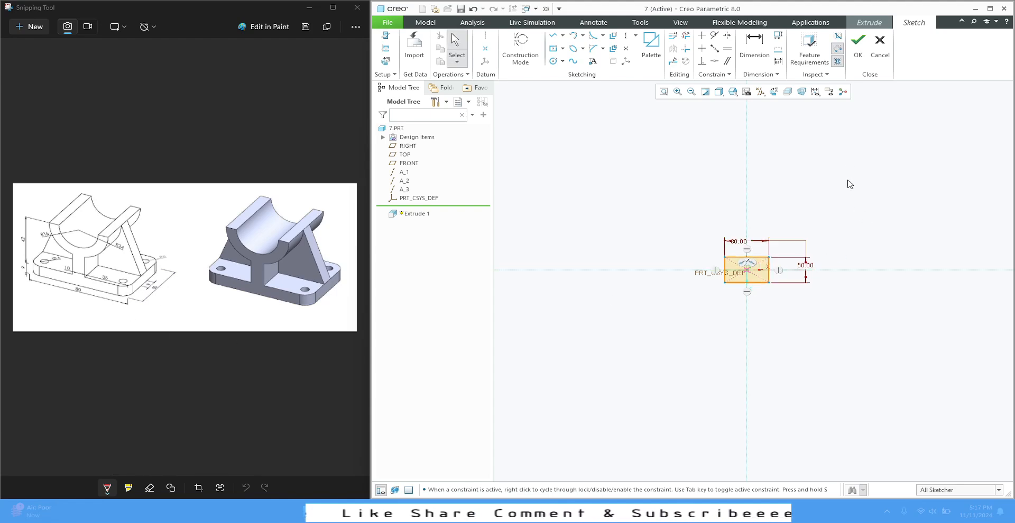
click(858, 46)
- Extrude the rectangle 9 mm to complete the base plate
click(740, 94)
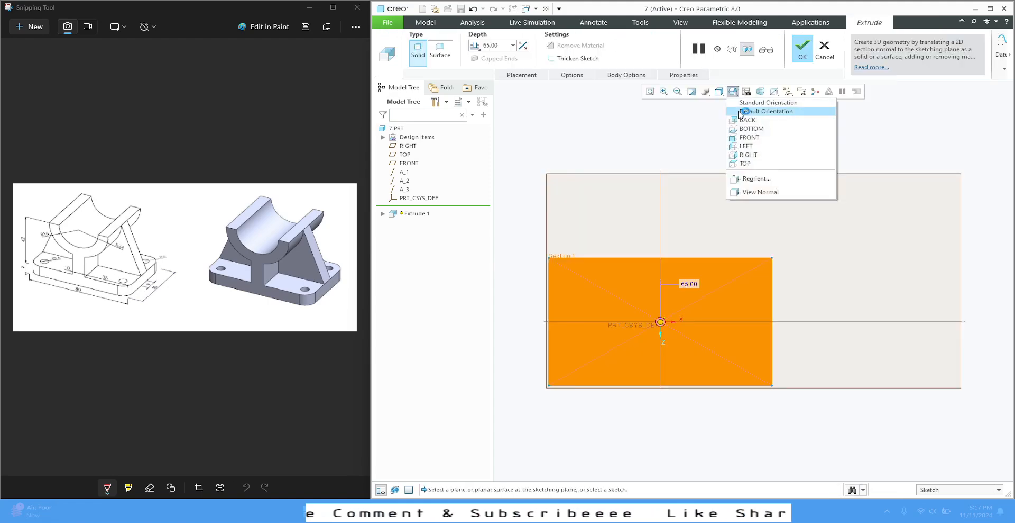
click(750, 109)
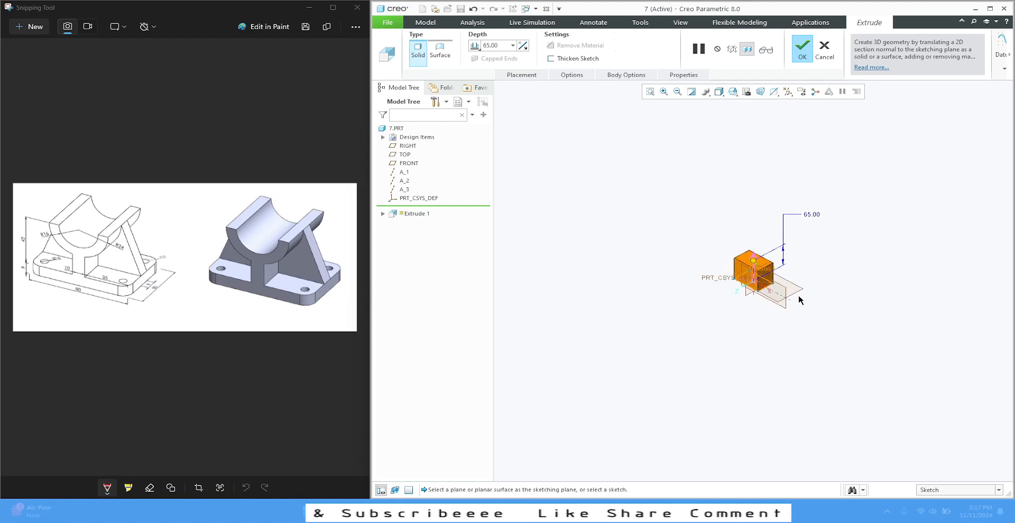
scroll(793, 288, up, 5)
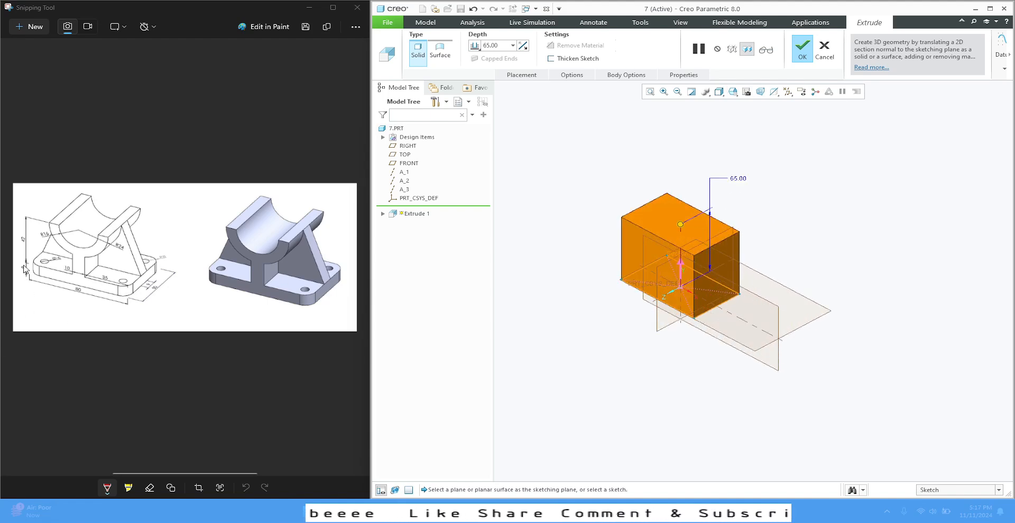
double_click(500, 46)
text(9)
key(Return)
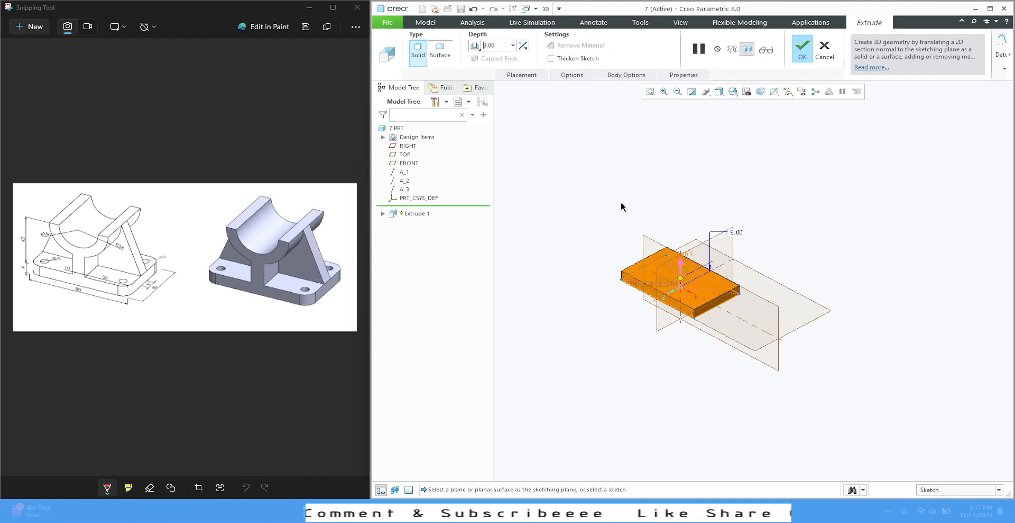
click(804, 51)
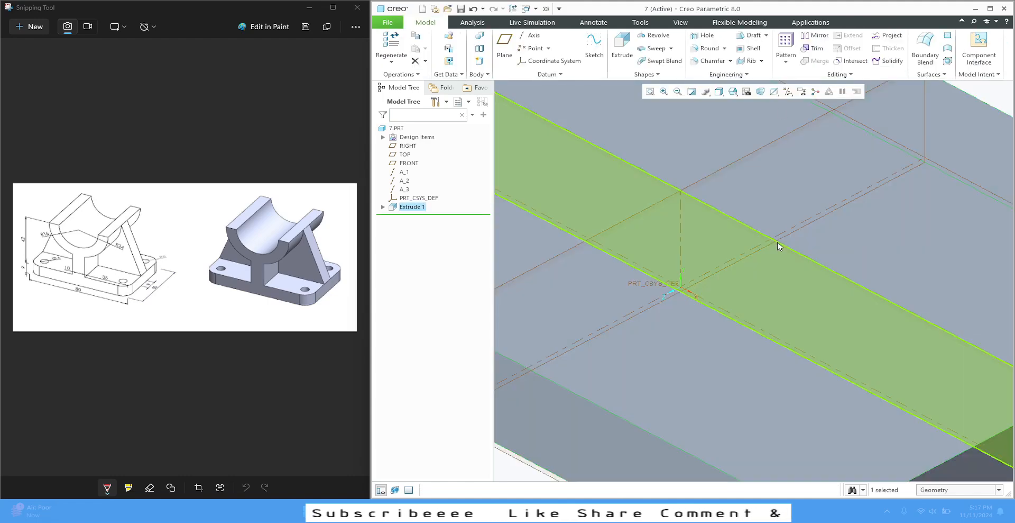
click(650, 92)
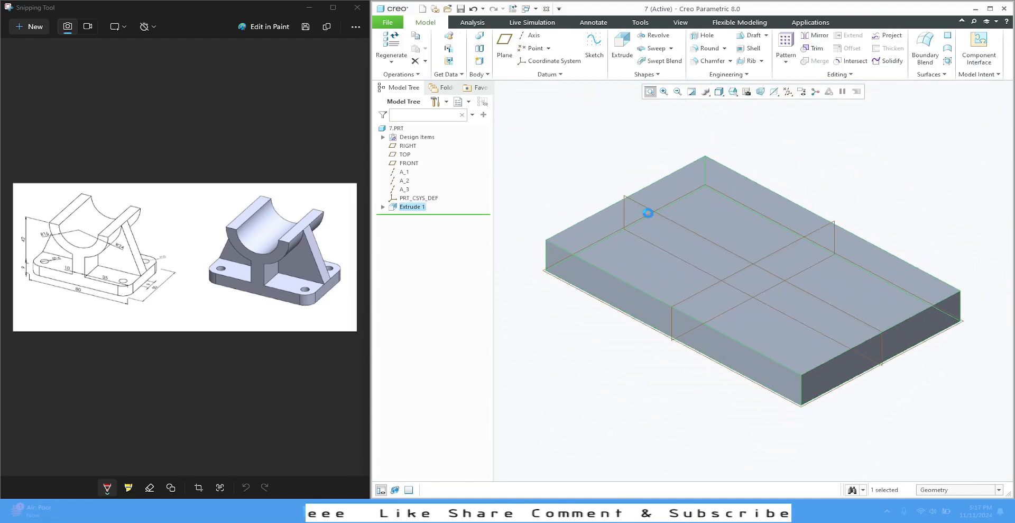
click(643, 347)
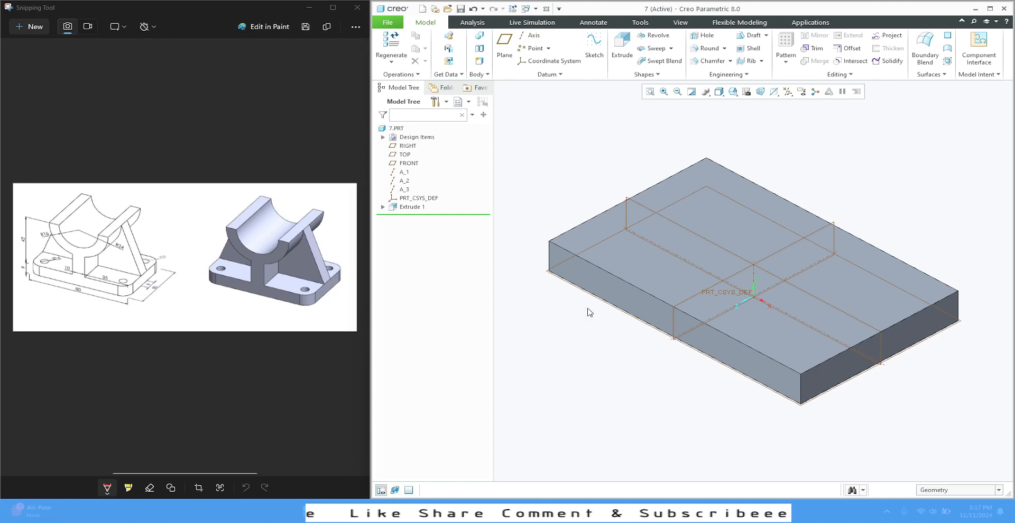
- Start an extrusion on the FRONT plane and sketch two concentric circles, about 35 and 19 mm in diameter, on the vertical axis above the plate
click(675, 228)
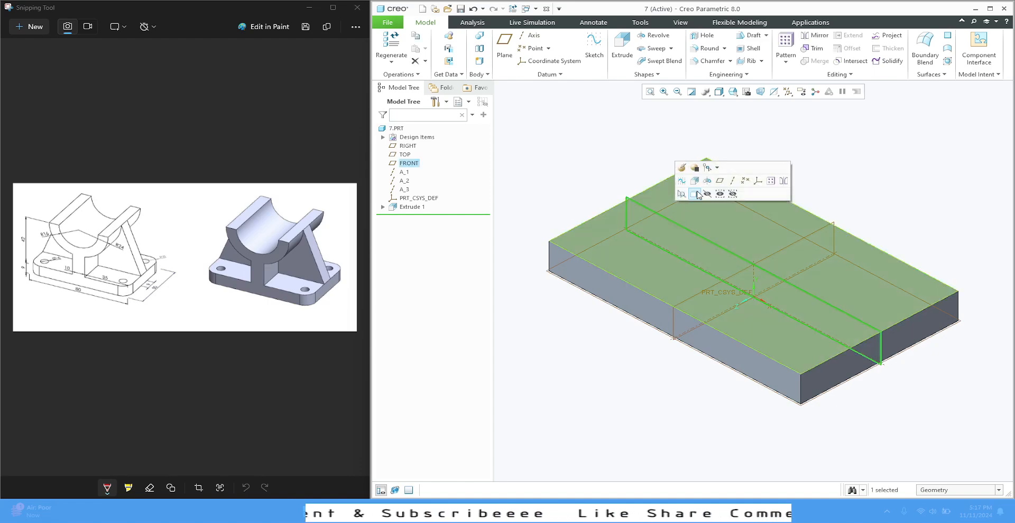
click(695, 181)
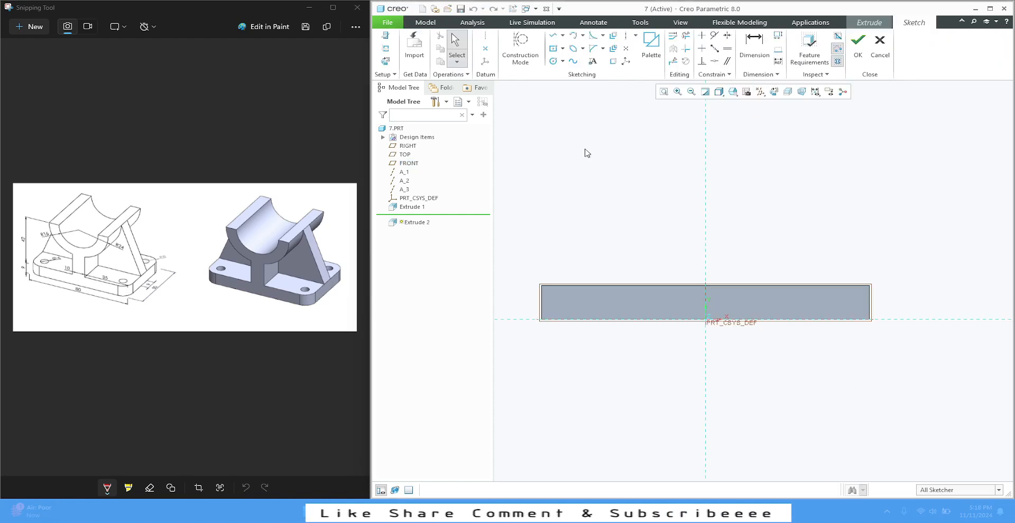
click(555, 62)
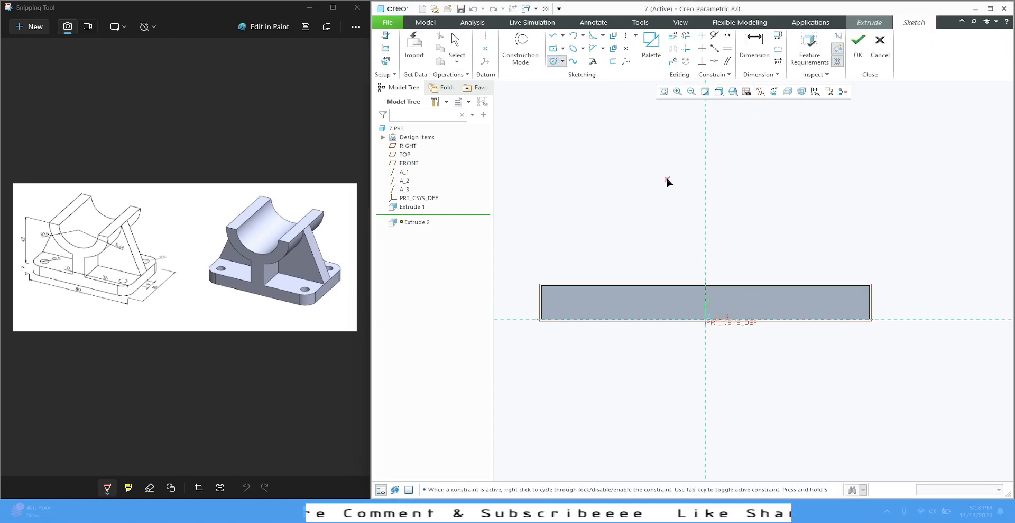
scroll(655, 264, down, 1)
click(695, 177)
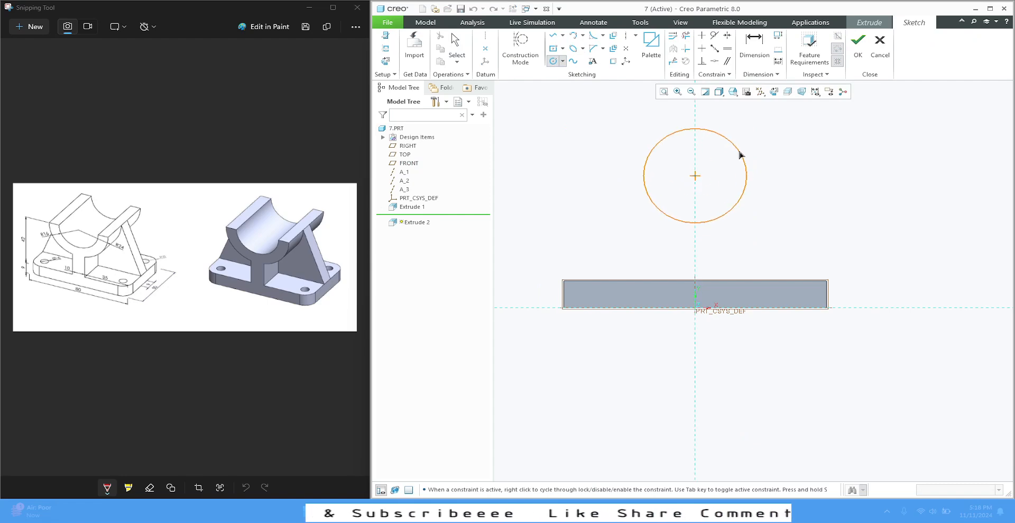
click(741, 145)
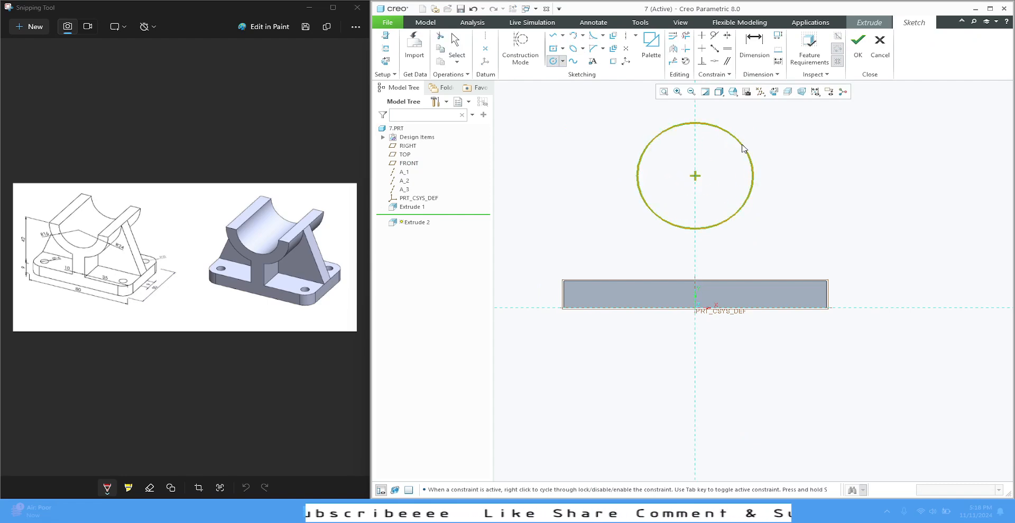
click(695, 176)
click(725, 163)
middle_click(616, 165)
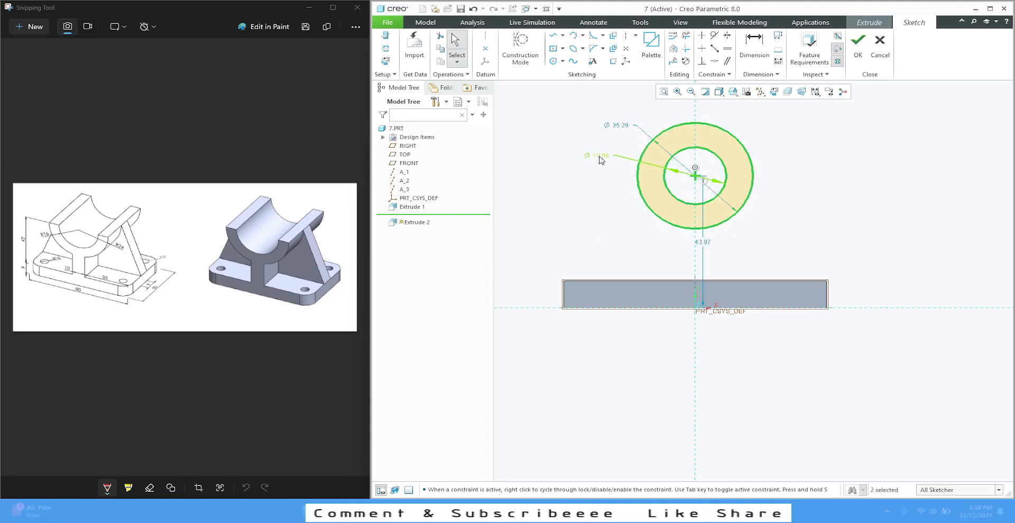
- Convert both circle dimensions to radii and set the inner circle to 16 mm and the outer to 24 mm
click(601, 156)
click(621, 128)
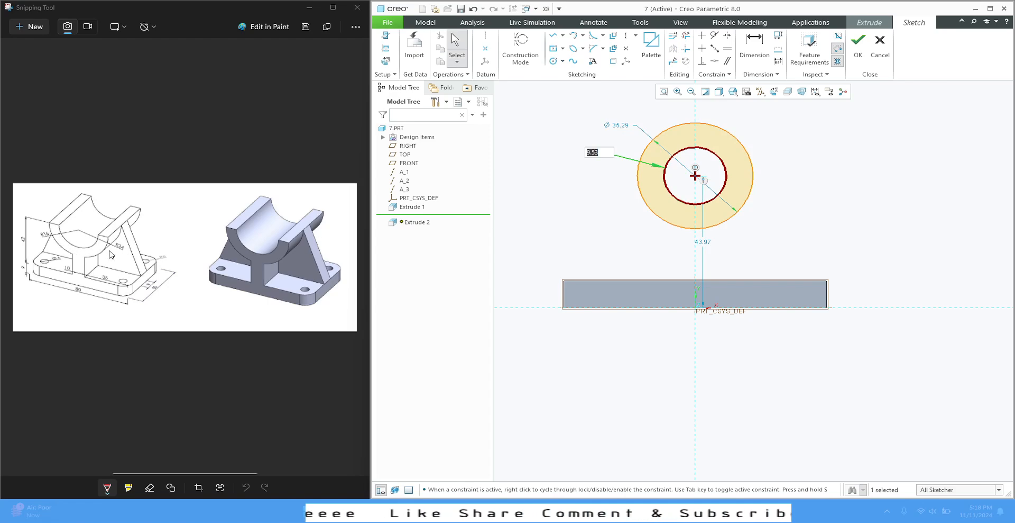
text(16)
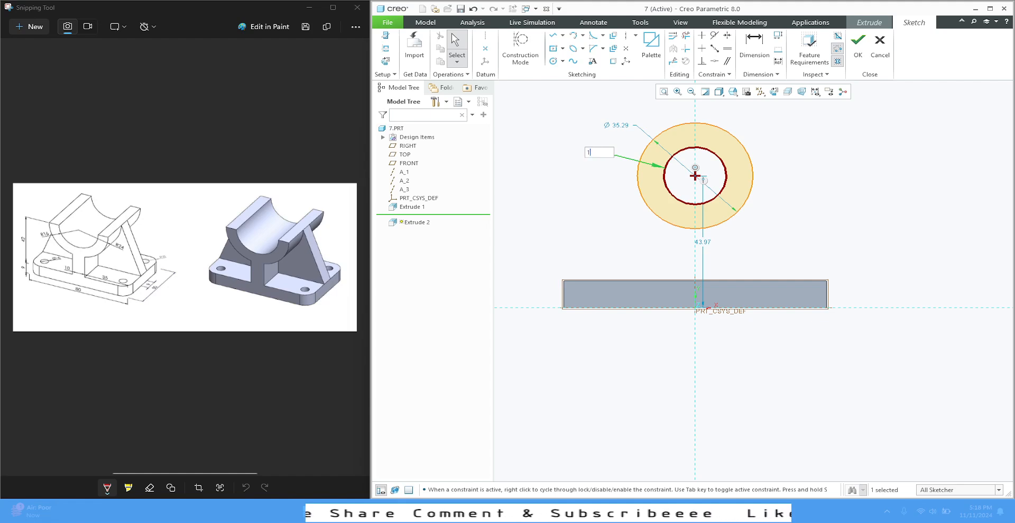
key(Return)
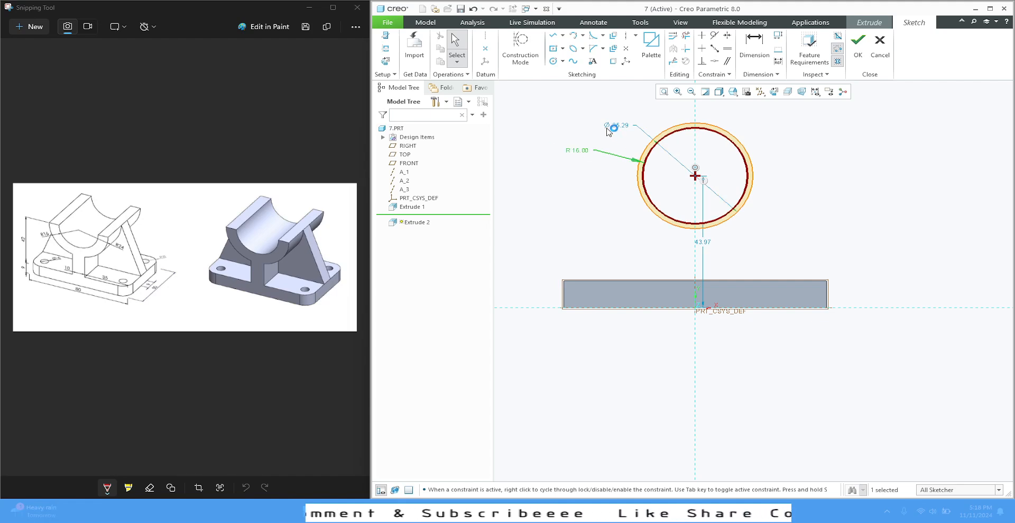
click(658, 144)
click(631, 75)
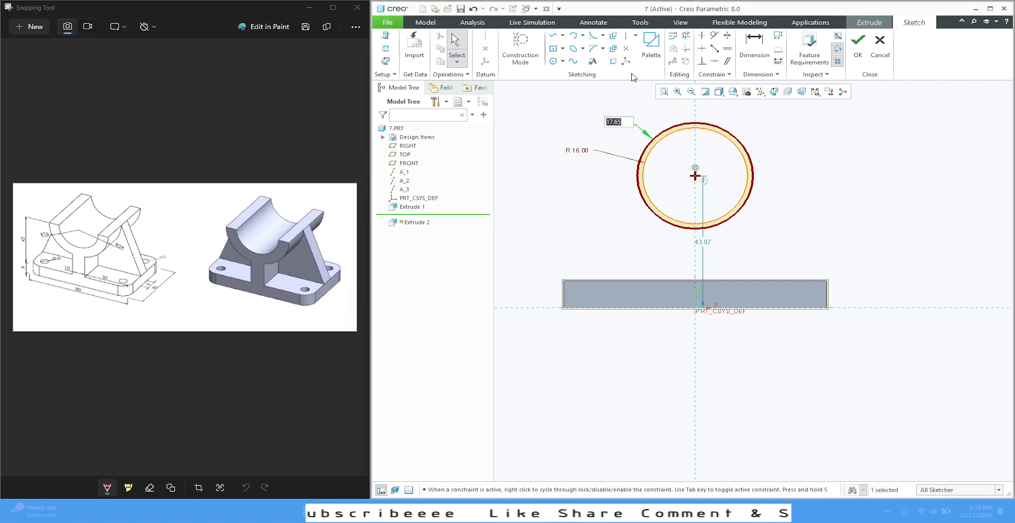
text(24)
key(Return)
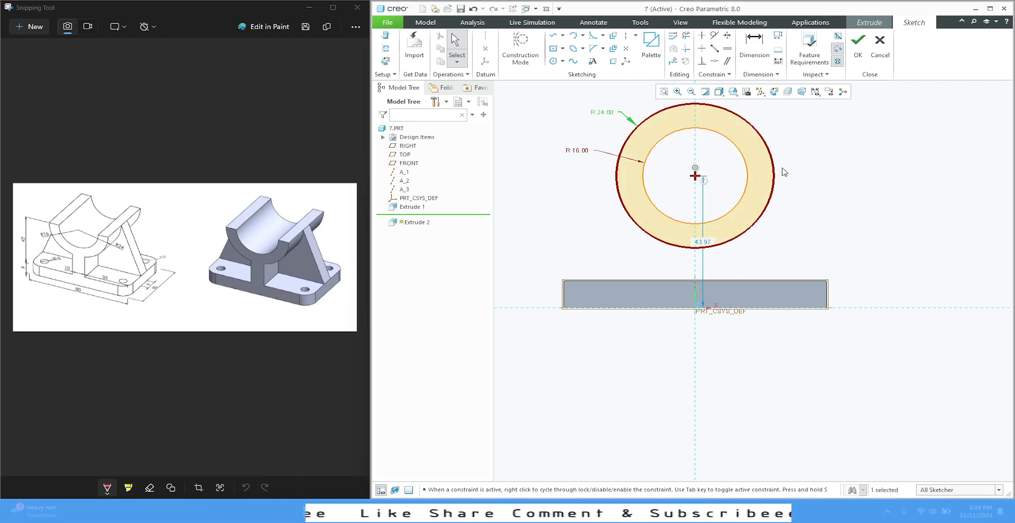
- Draw a vertical line about 13 mm long from the outer circle to the plate's top edge and mirror it about the vertical axis
drag(702, 242, 530, 252)
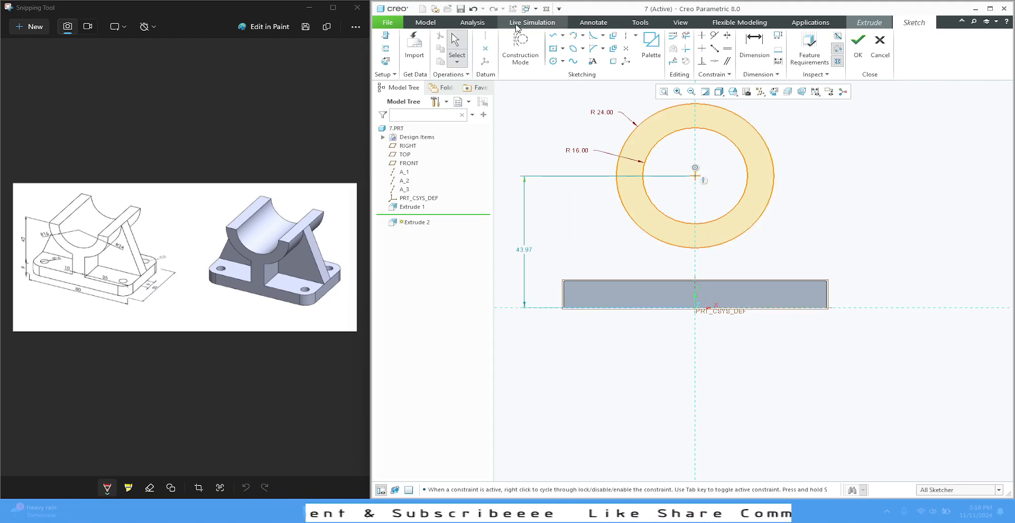
click(553, 35)
click(663, 242)
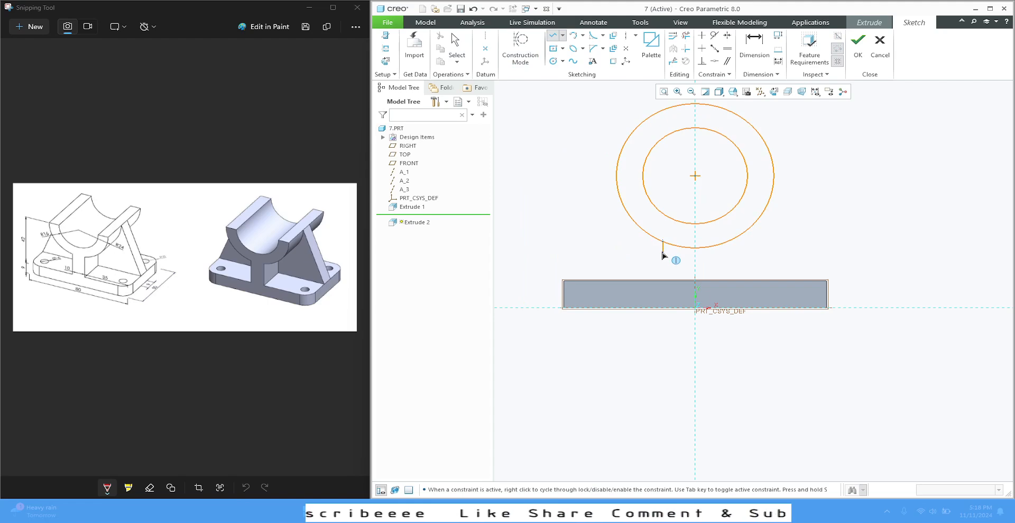
click(663, 280)
middle_click(625, 248)
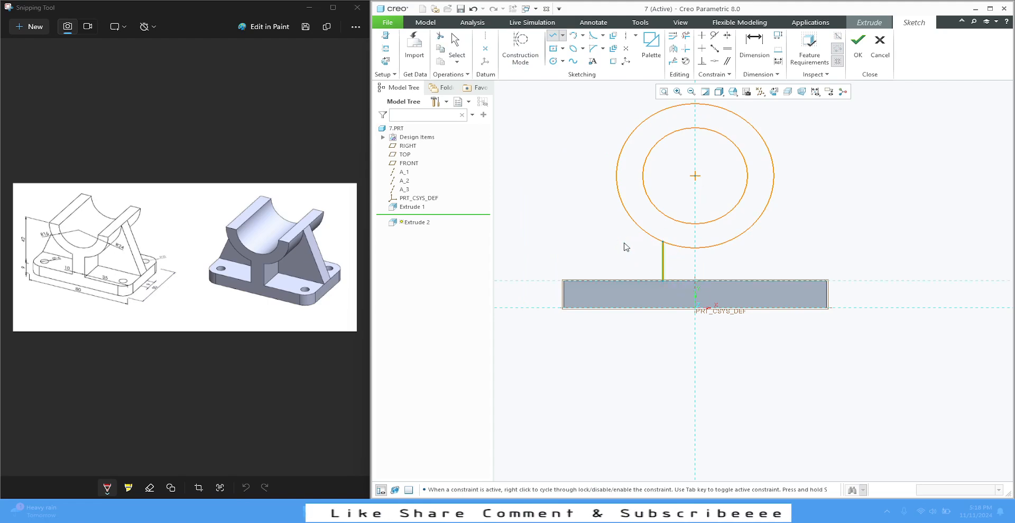
middle_click(626, 247)
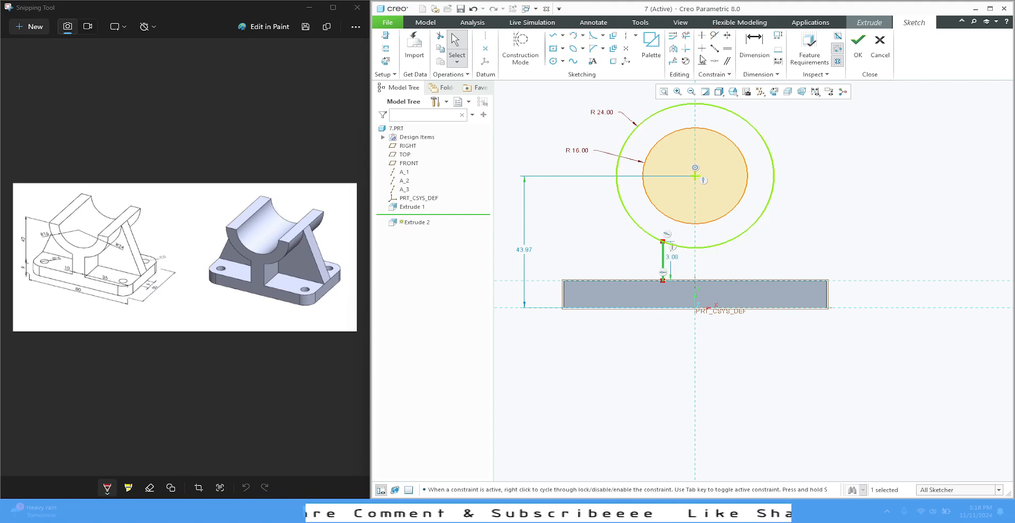
click(673, 49)
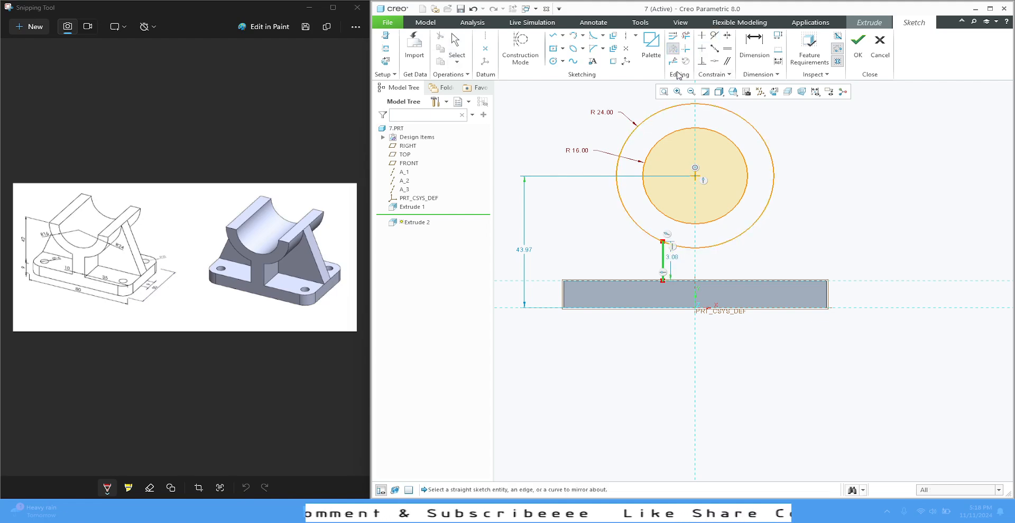
click(694, 116)
scroll(690, 269, up, 3)
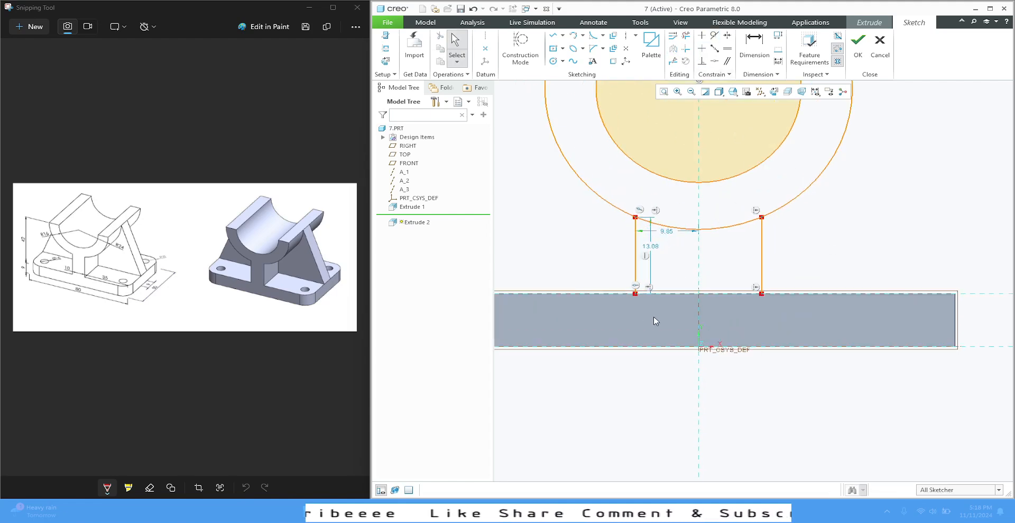
- Join the lower ends of the two vertical lines with a horizontal line along the plate's top edge
click(553, 36)
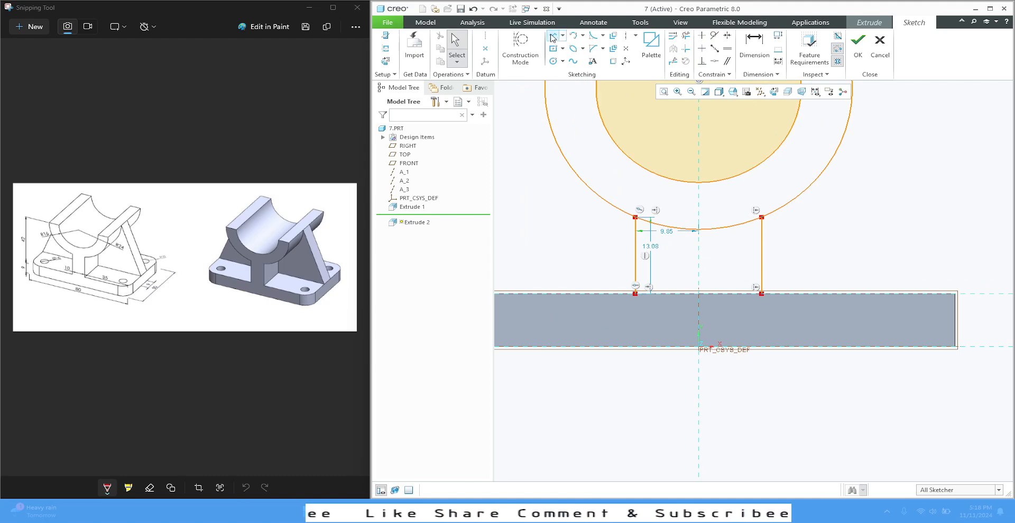
click(636, 293)
click(762, 293)
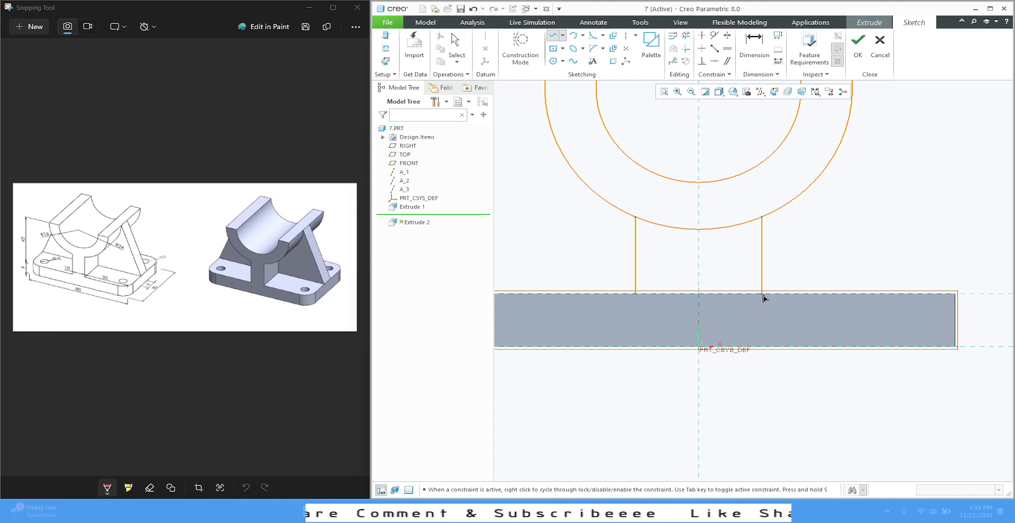
middle_click(829, 236)
middle_click(828, 236)
scroll(825, 238, down, 2)
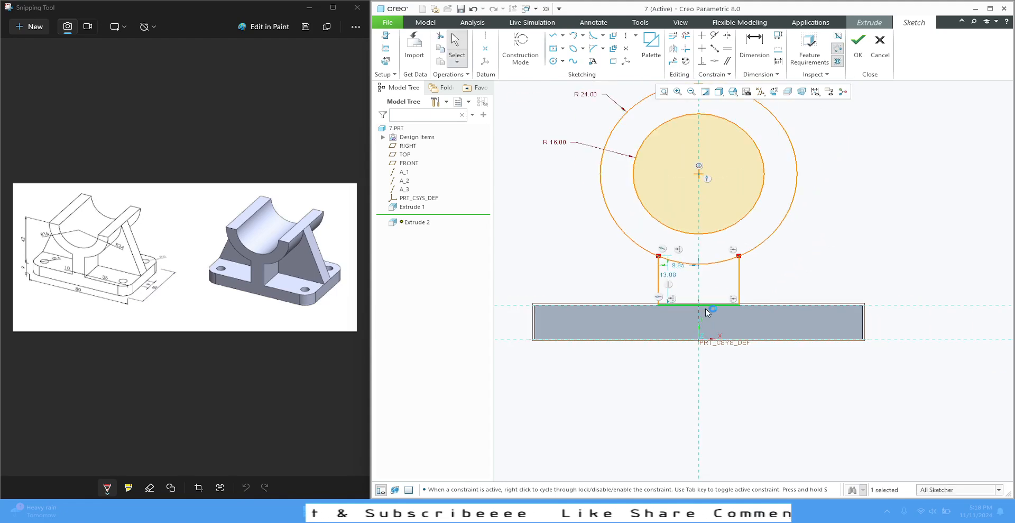
click(815, 250)
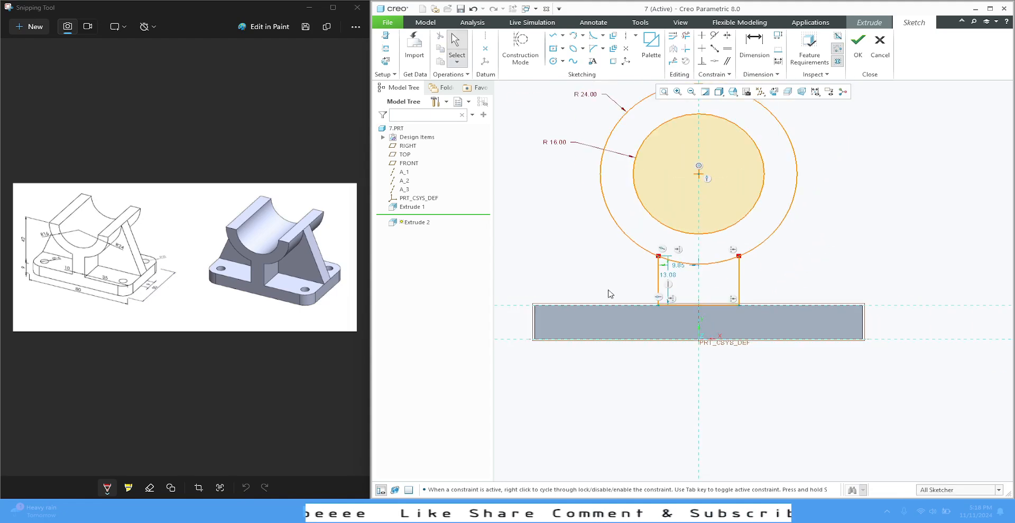
- Trim away the outer circle's arc between the two vertical stem lines
scroll(620, 294, up, 1)
scroll(610, 286, down, 1)
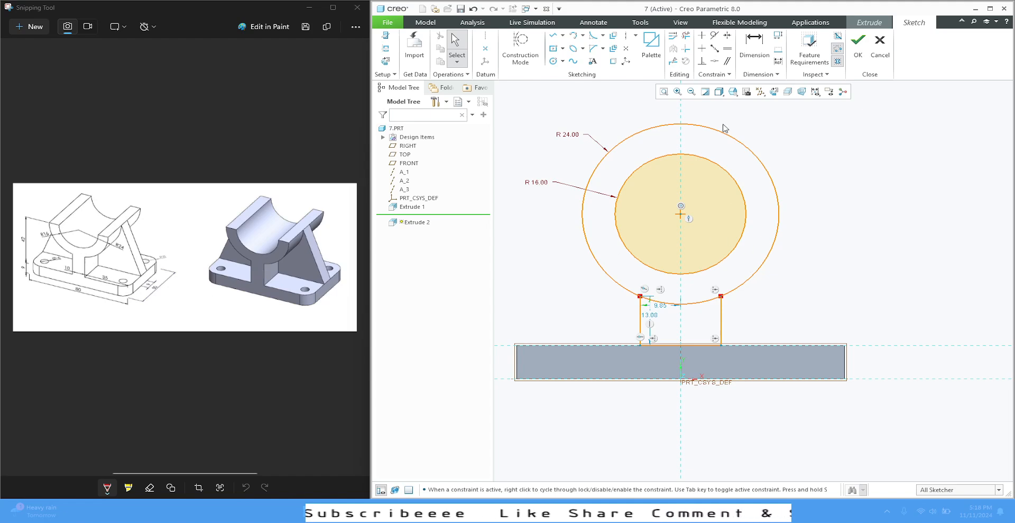
click(686, 35)
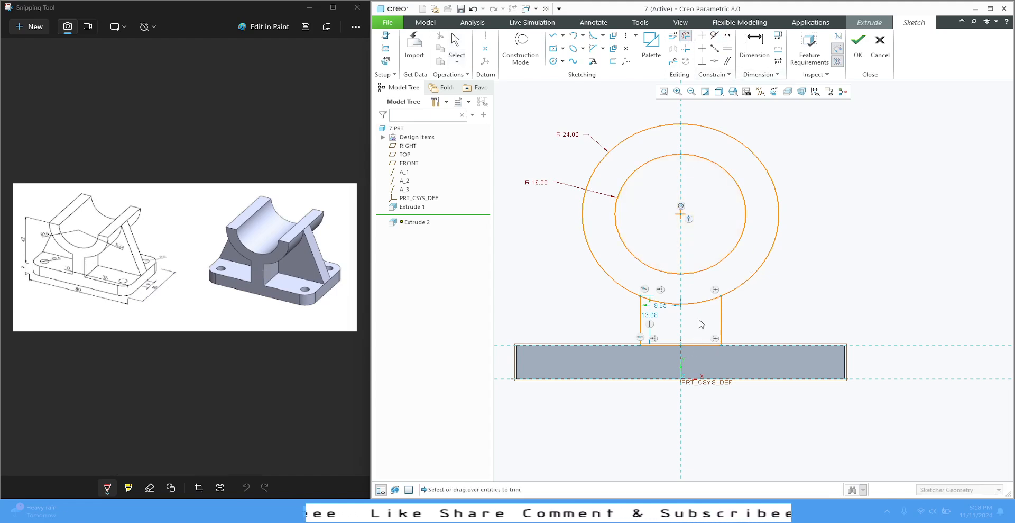
click(698, 300)
click(670, 305)
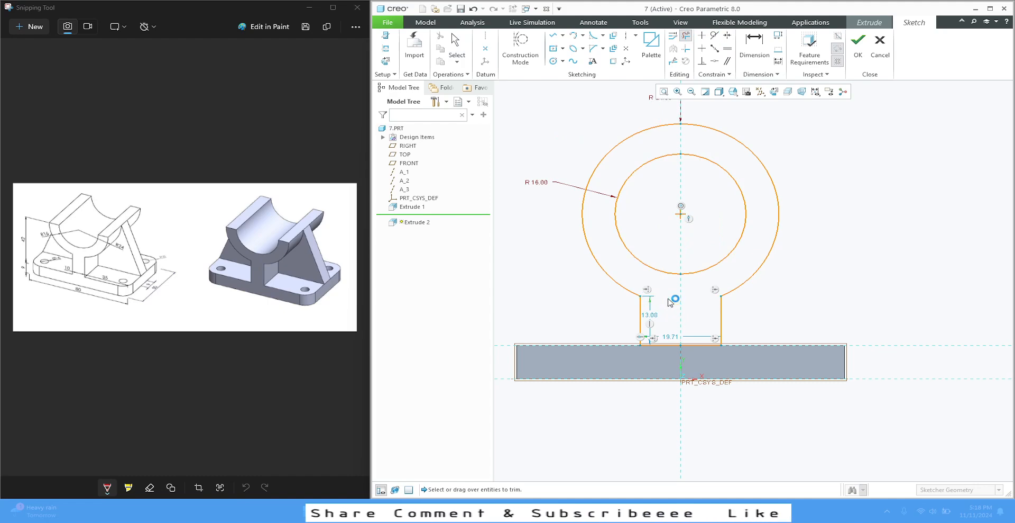
middle_click(601, 298)
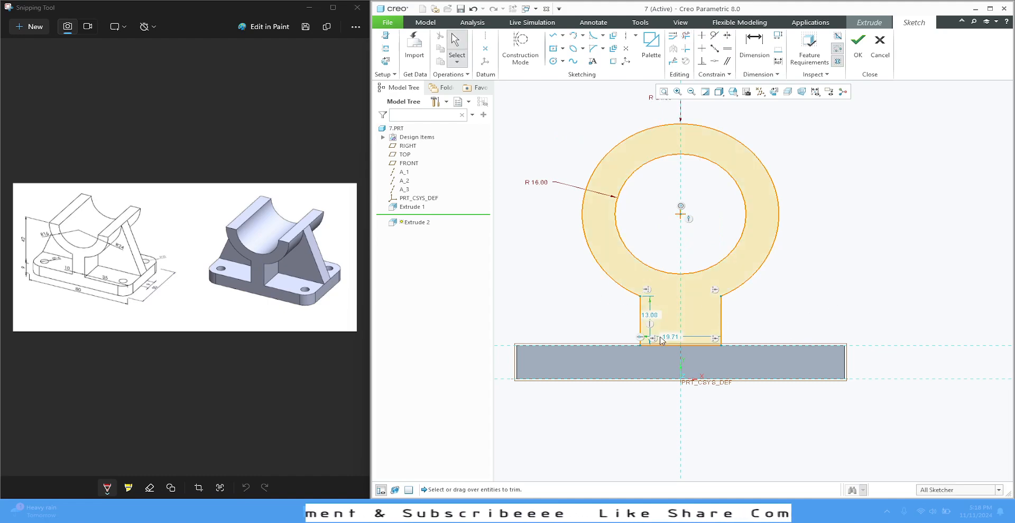
- Move the stem's width dimension clear of the profile and set the width to 10 mm
drag(670, 336, 758, 315)
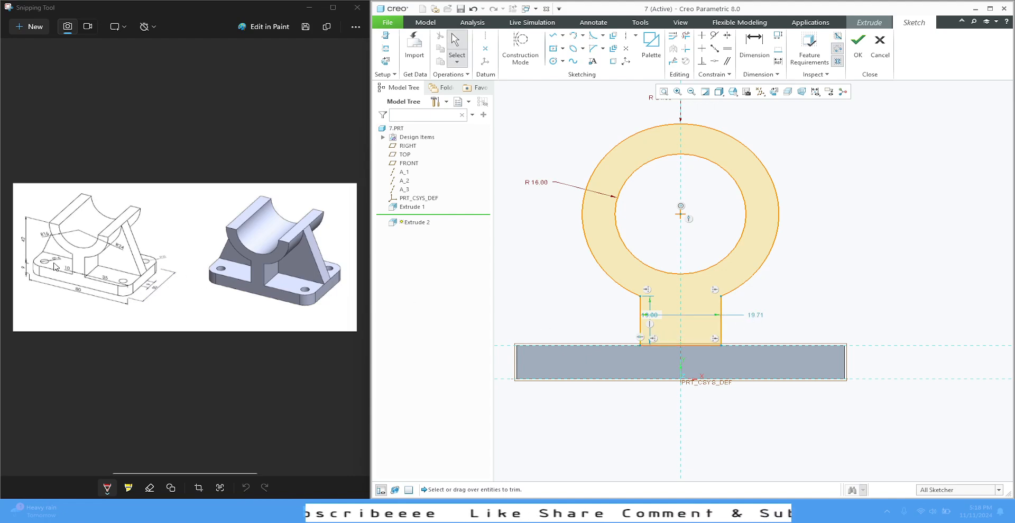
double_click(760, 317)
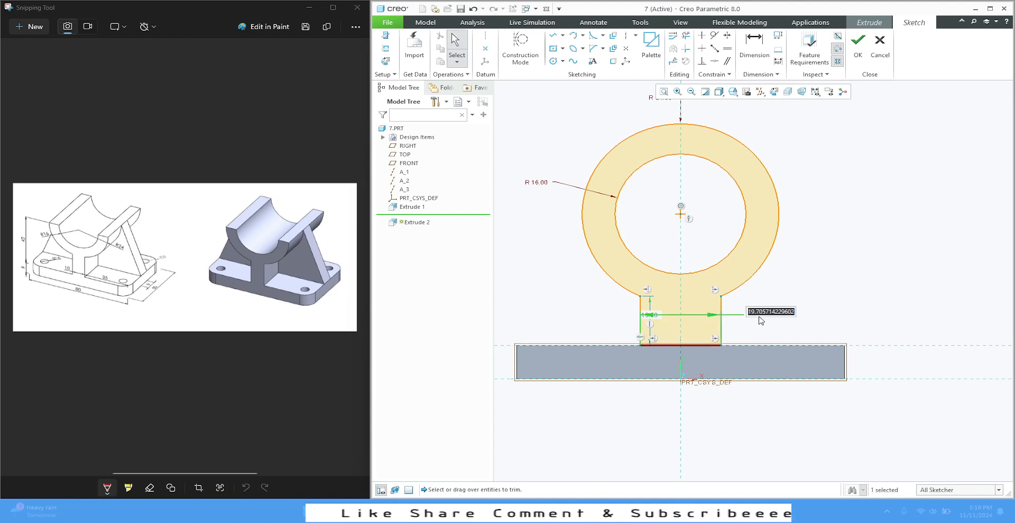
text(10)
key(Return)
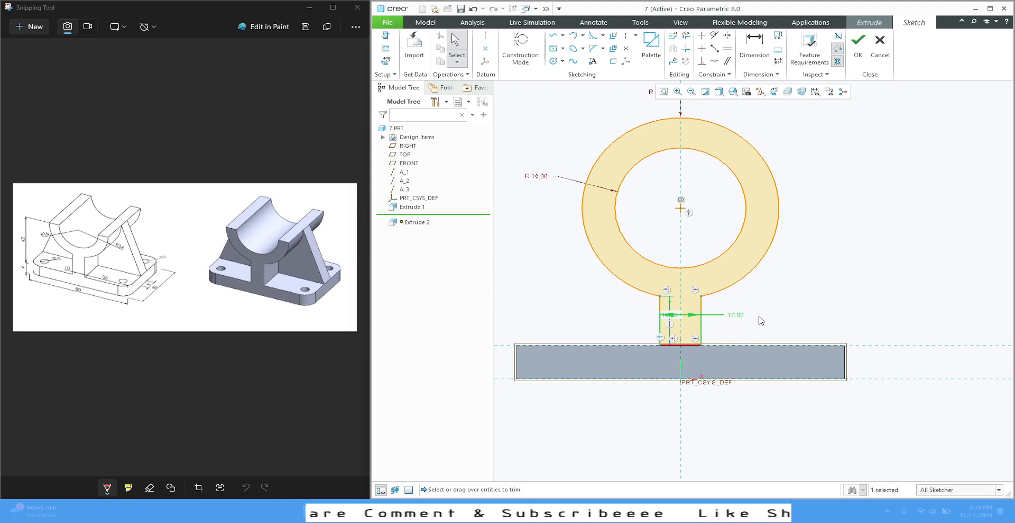
click(759, 317)
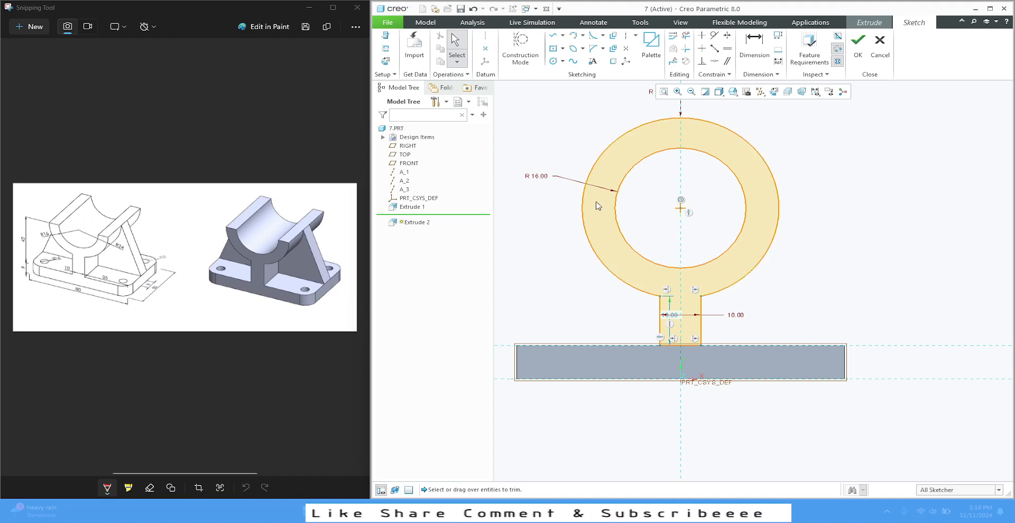
- Draw a horizontal line through the circles' centre, spanning the full diameter of the outer circle
click(553, 36)
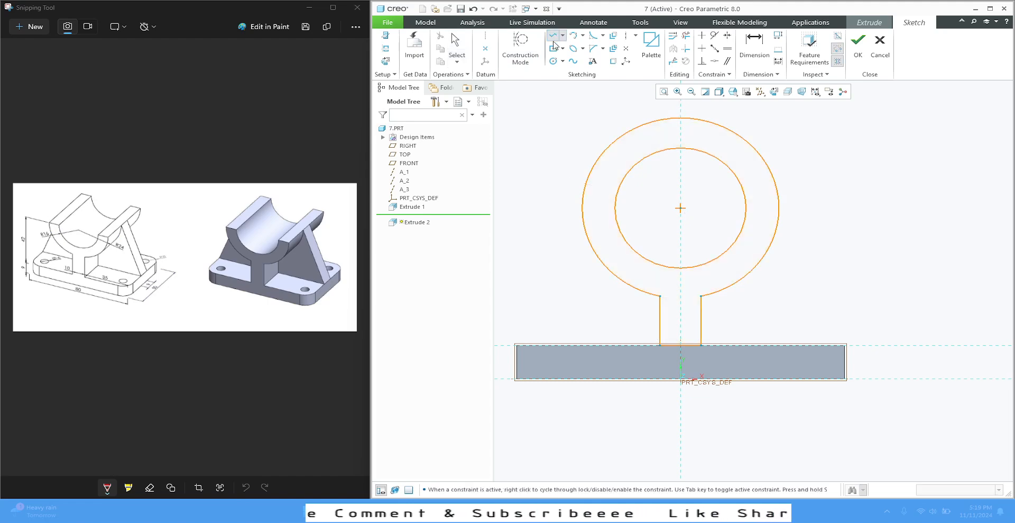
click(582, 209)
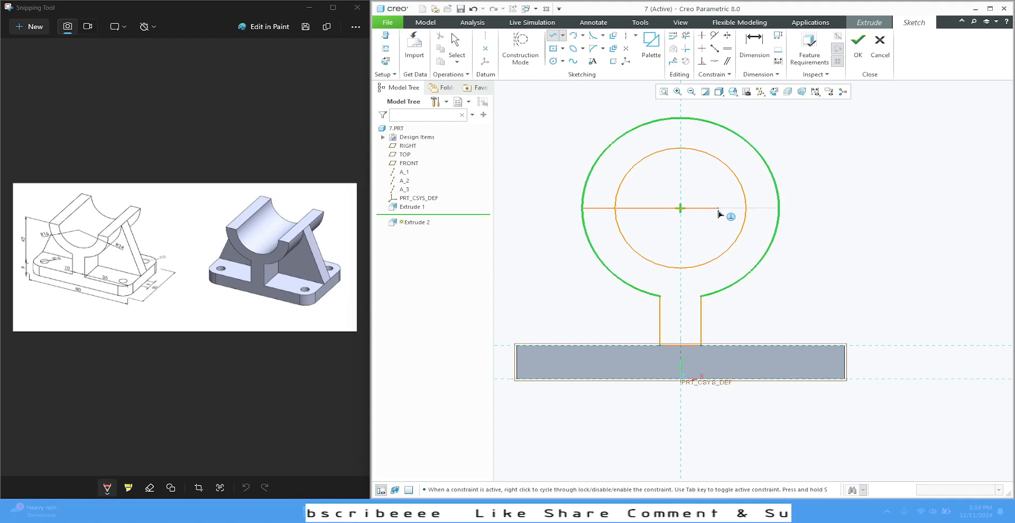
click(780, 212)
middle_click(828, 204)
middle_click(830, 205)
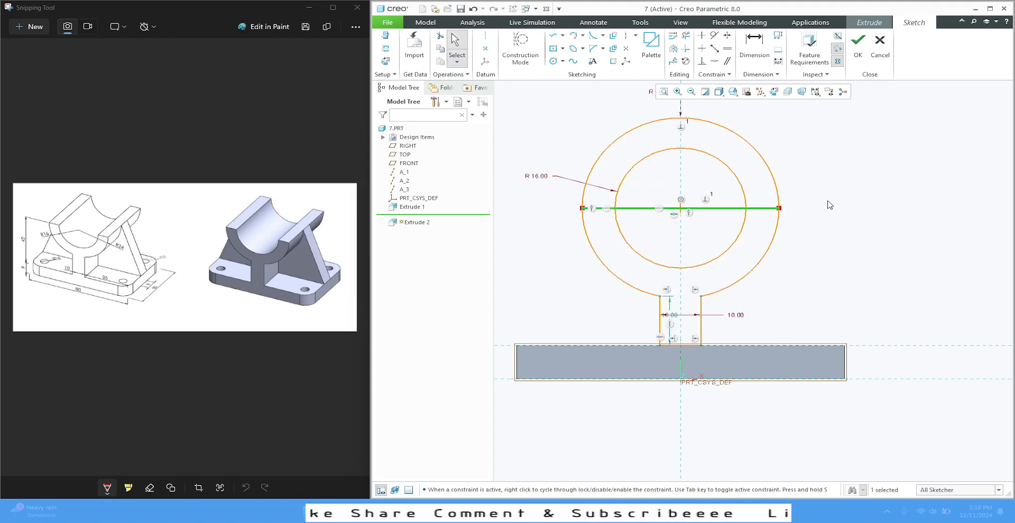
click(831, 204)
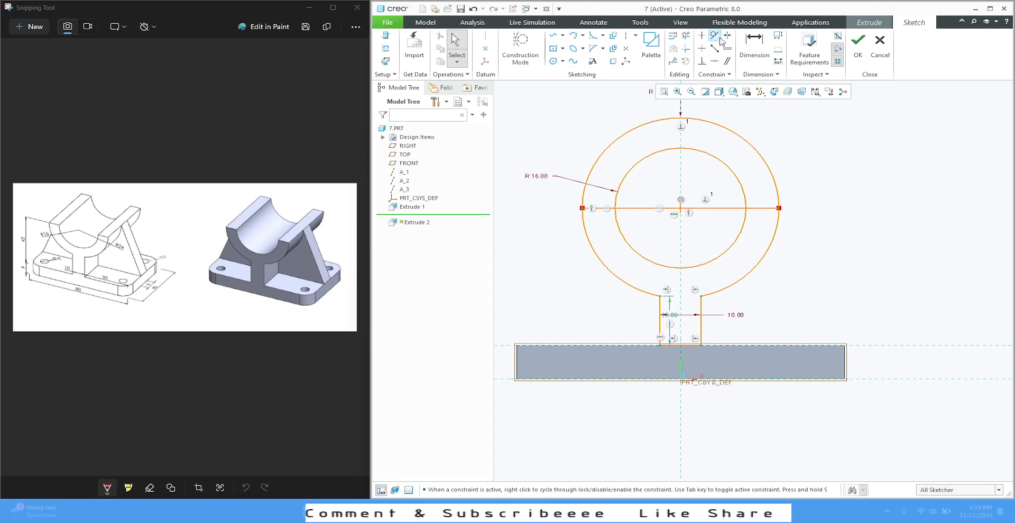
- Trim away the upper halves of both circles and the part of the horizontal line inside the inner circle
click(689, 35)
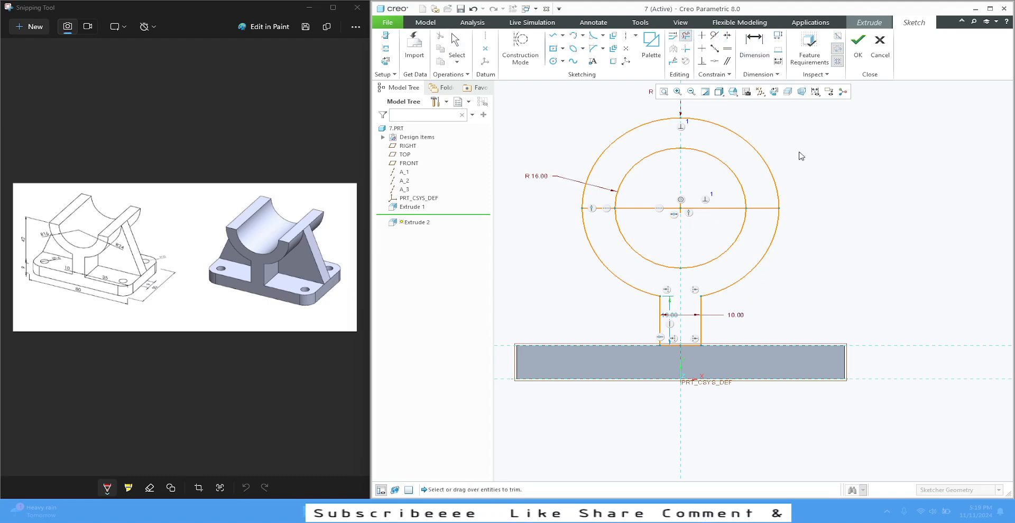
drag(801, 156, 681, 171)
mouse_move(610, 129)
mouse_down()
mouse_move(645, 172)
mouse_move(657, 219)
mouse_up()
drag(718, 199, 740, 203)
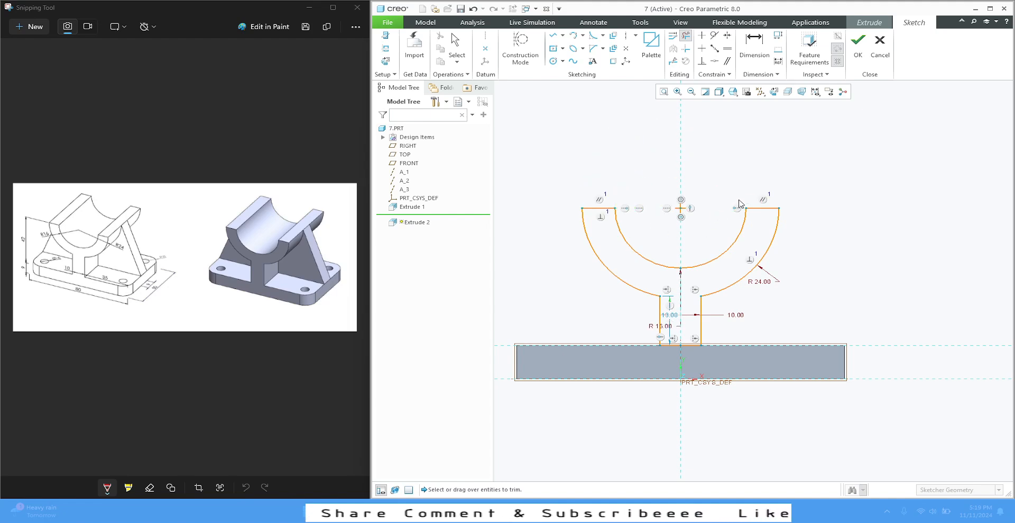
middle_click(775, 155)
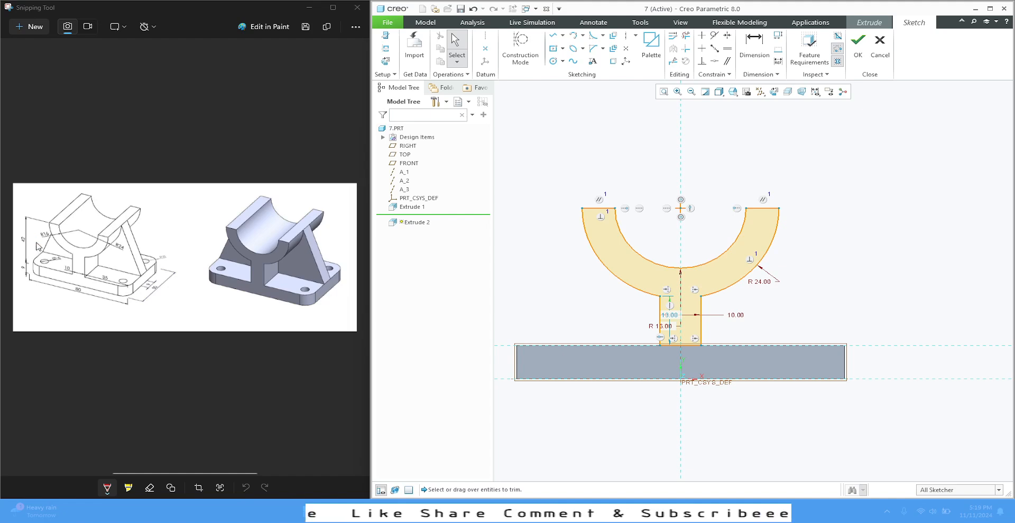
- Dimension the height from the plate's top edge to the cradle's upper edge as 42 mm
click(754, 46)
click(600, 207)
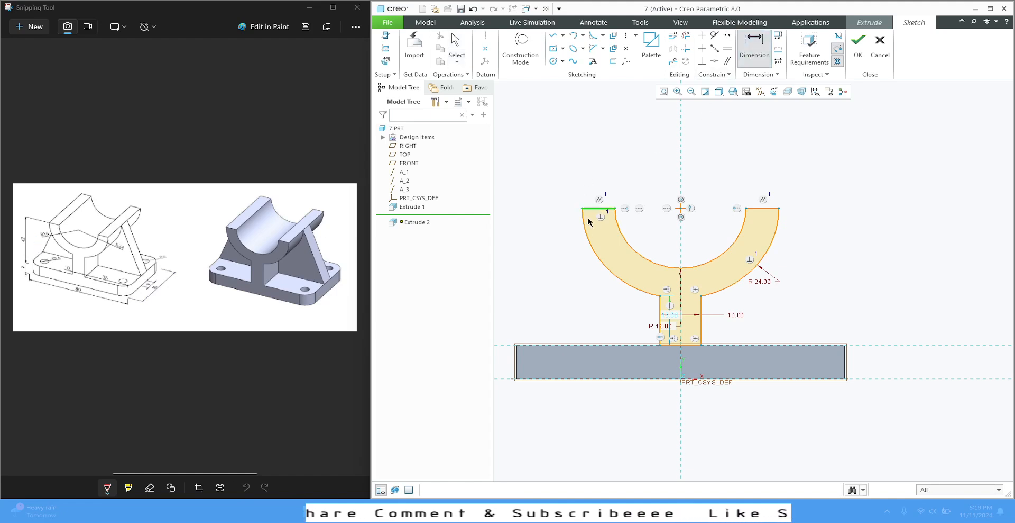
click(571, 349)
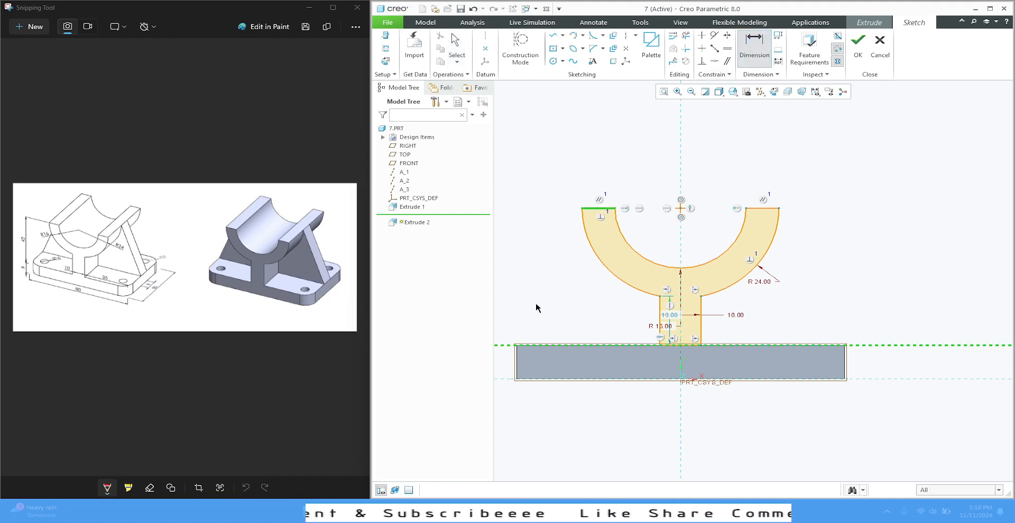
middle_click(534, 292)
text(42)
key(Return)
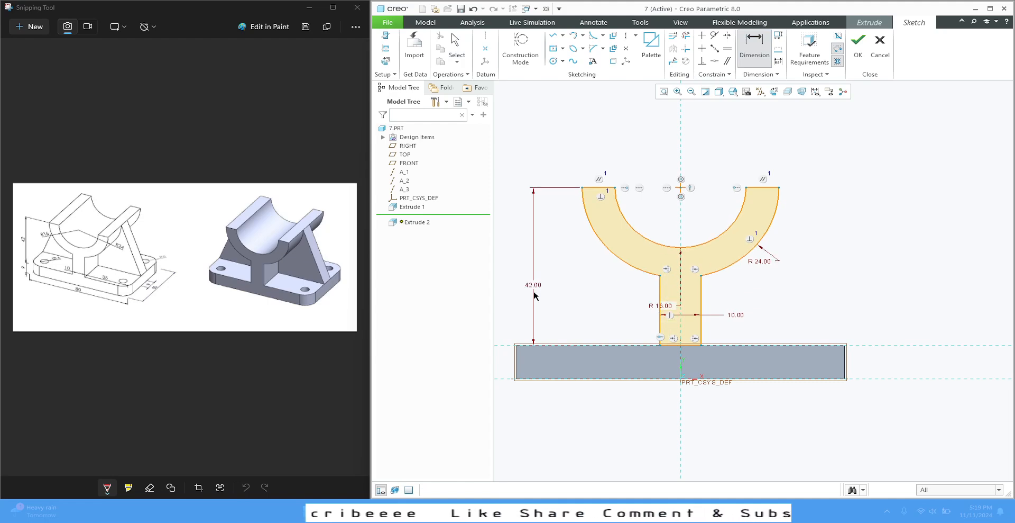
middle_click(872, 281)
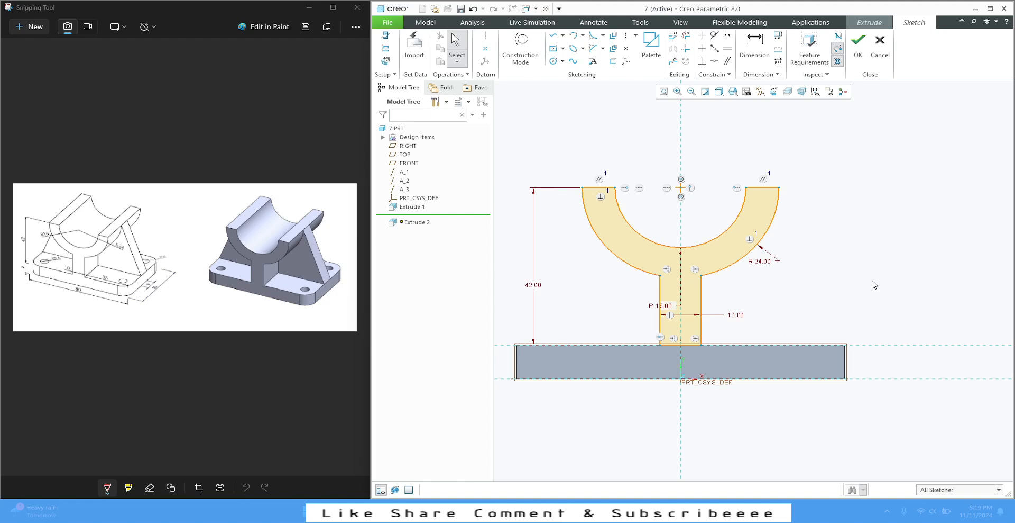
- Finish the sketch and extrude the cradle and stem profile symmetrically to a depth of 50 mm
click(859, 45)
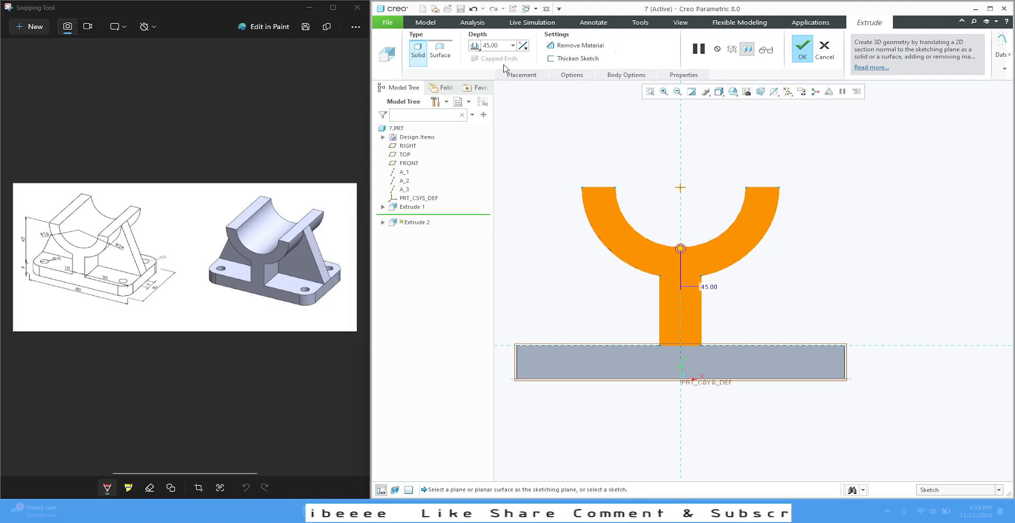
click(475, 46)
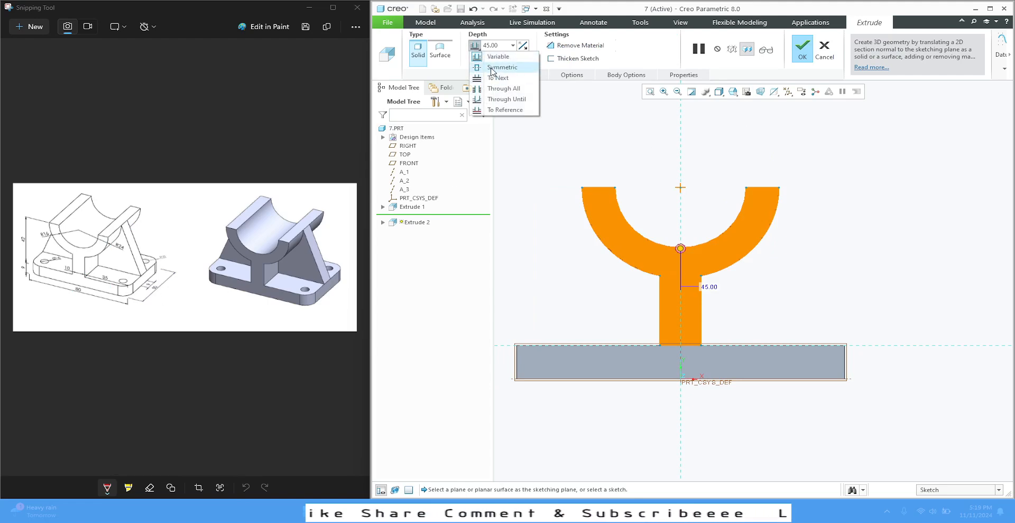
click(492, 69)
click(733, 91)
click(751, 103)
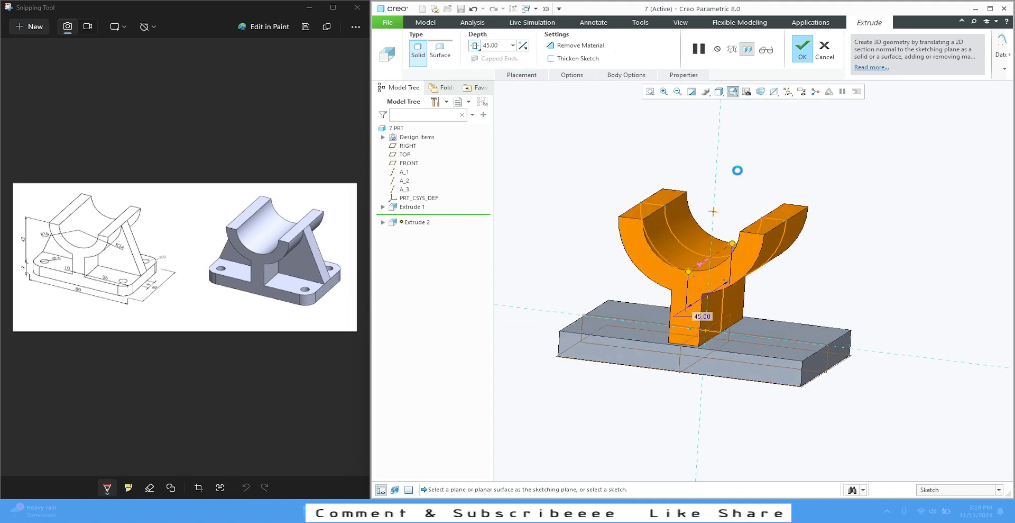
double_click(502, 46)
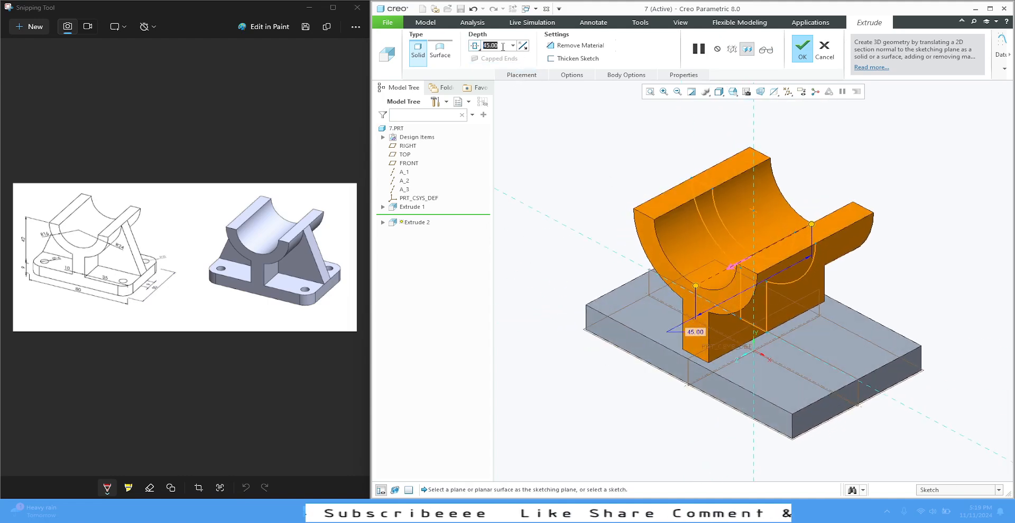
text(50)
key(Return)
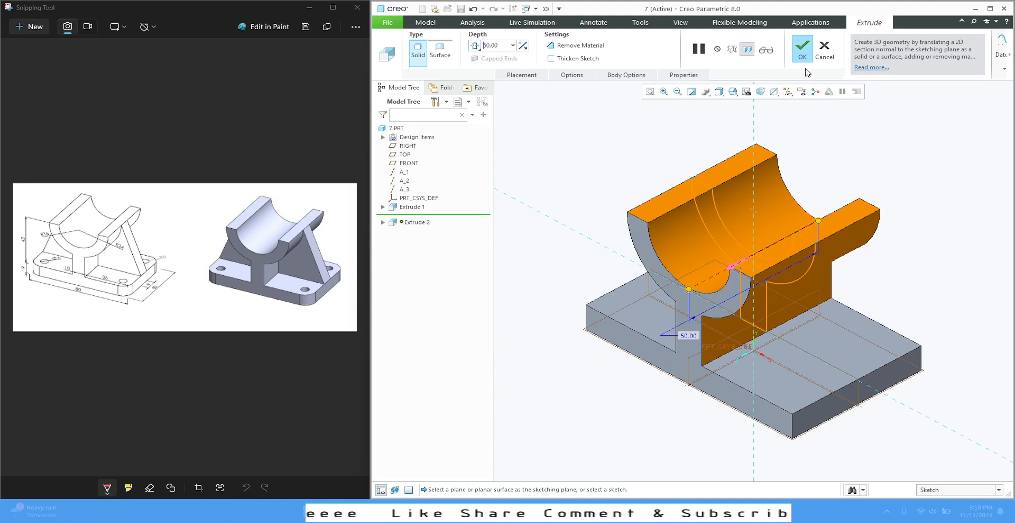
click(810, 56)
scroll(578, 299, down, 2)
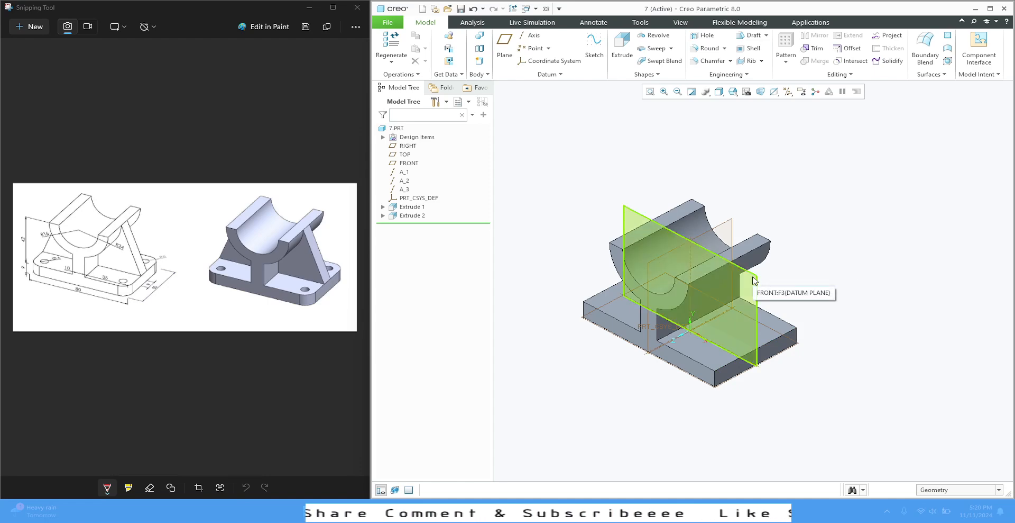
- Start a profile rib with an internal sketch on the FRONT datum plane
click(762, 61)
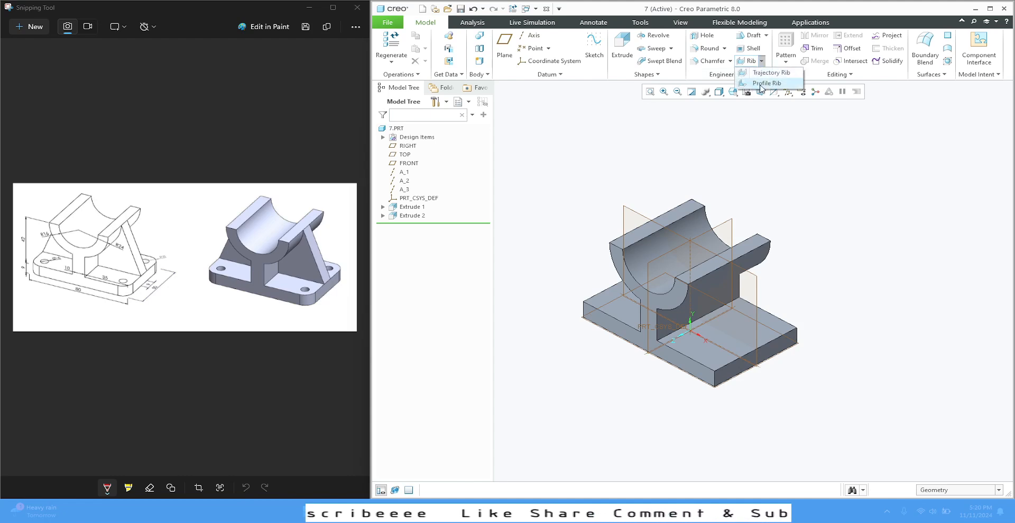
click(760, 83)
click(762, 61)
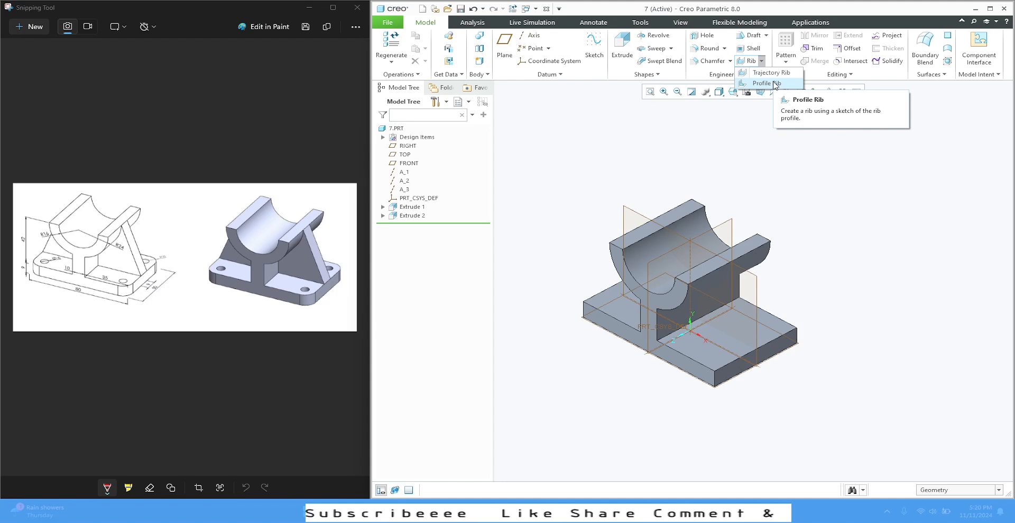
click(776, 84)
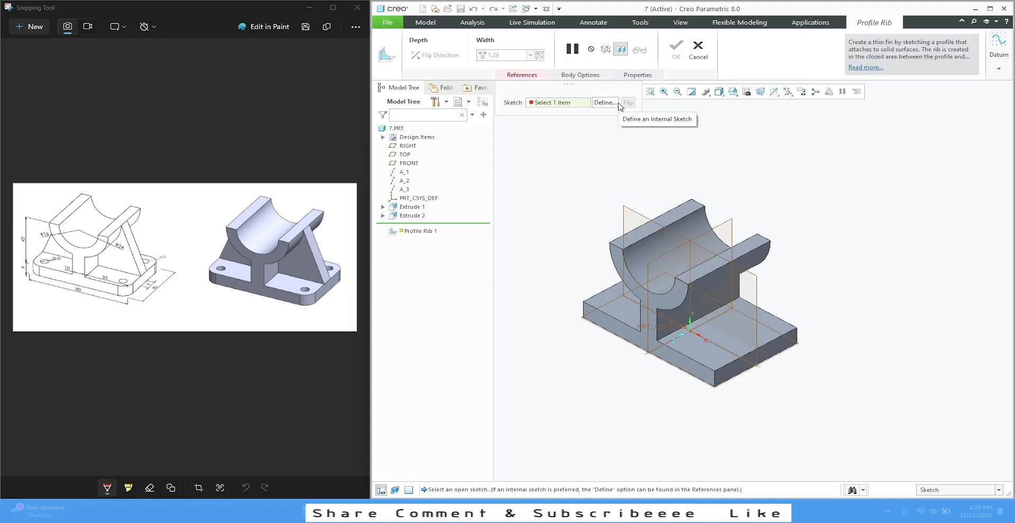
click(747, 272)
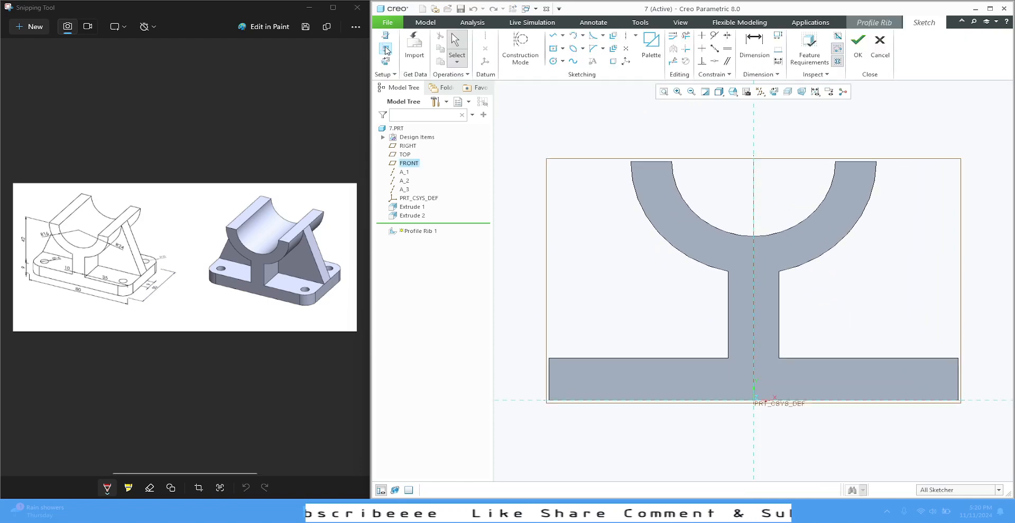
- Add the cradle's outer arc, the cradle's upper edge and the base plate's top and right end edges as sketch references
click(386, 49)
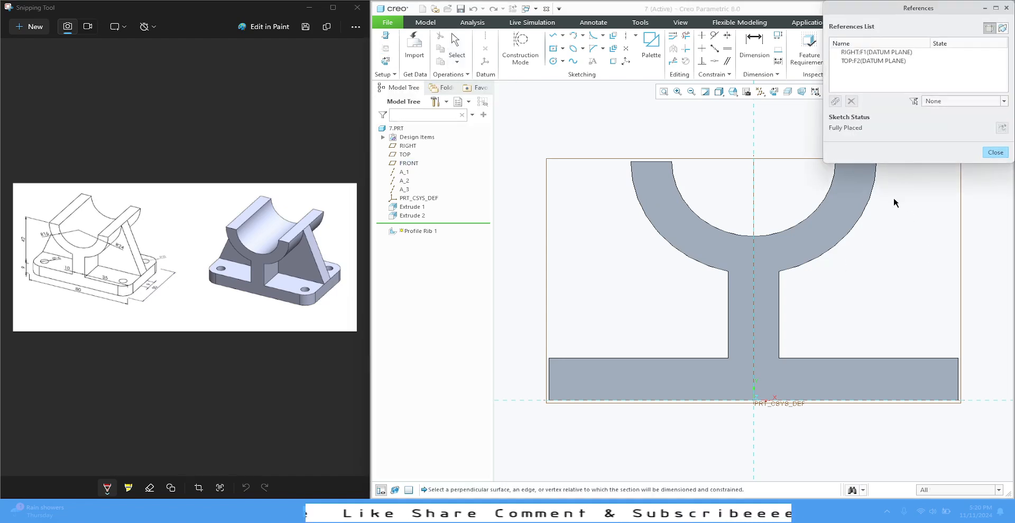
click(877, 189)
scroll(553, 344, up, 1)
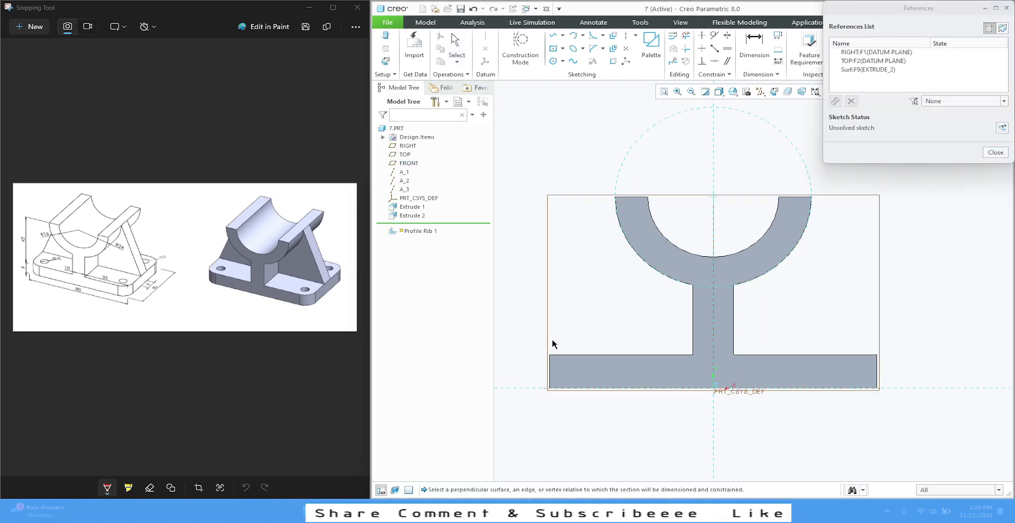
click(796, 199)
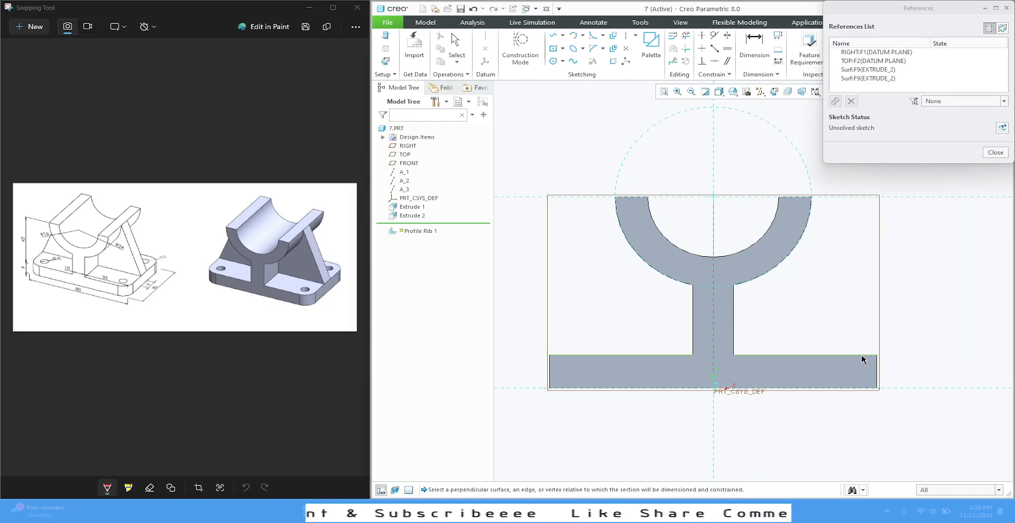
click(863, 360)
click(878, 369)
click(994, 153)
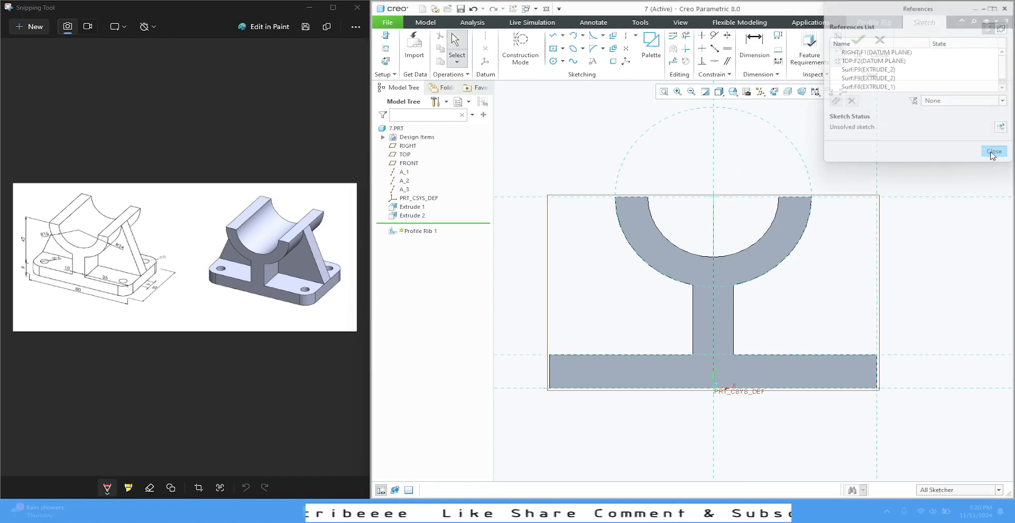
- Draw the slanted rib line from the cradle's outer upper corner to the base plate's upper right corner and finish the sketch
click(552, 35)
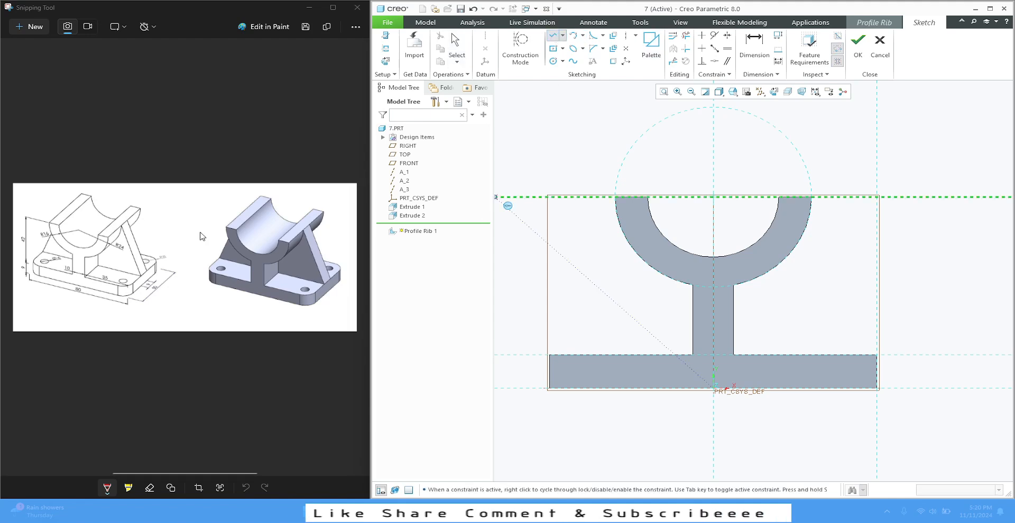
click(812, 197)
click(877, 354)
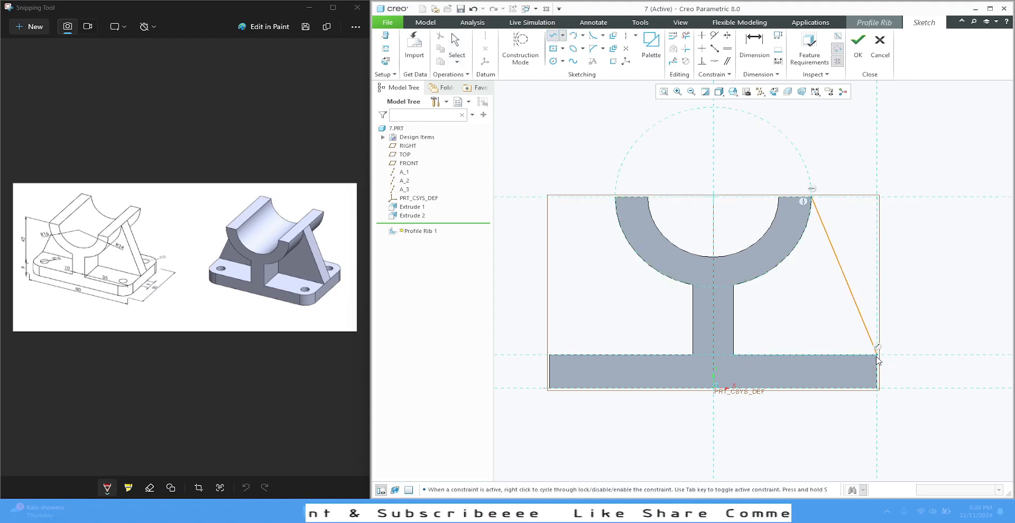
middle_click(934, 194)
click(859, 43)
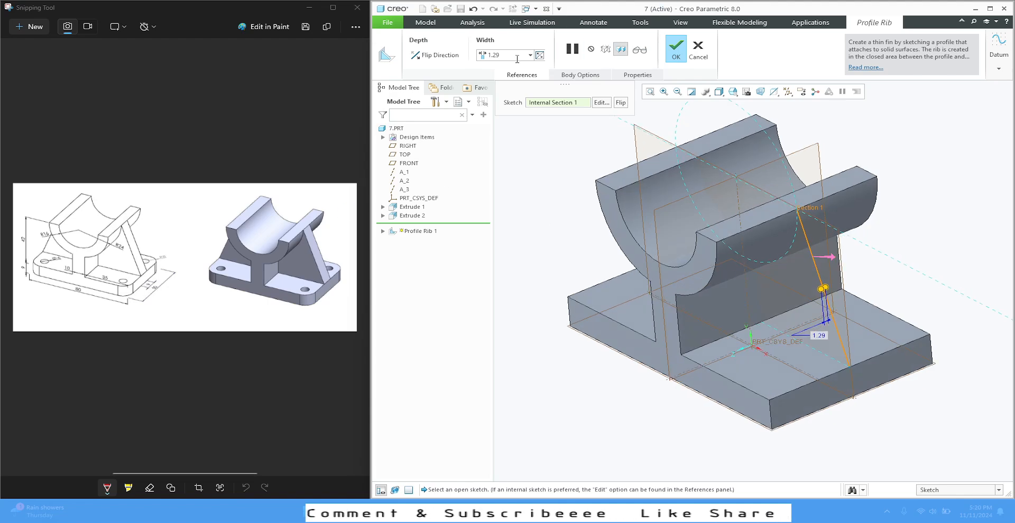
- Set the rib width to 9 mm, flip its fill direction towards the stem and complete the rib
text(9)
key(Return)
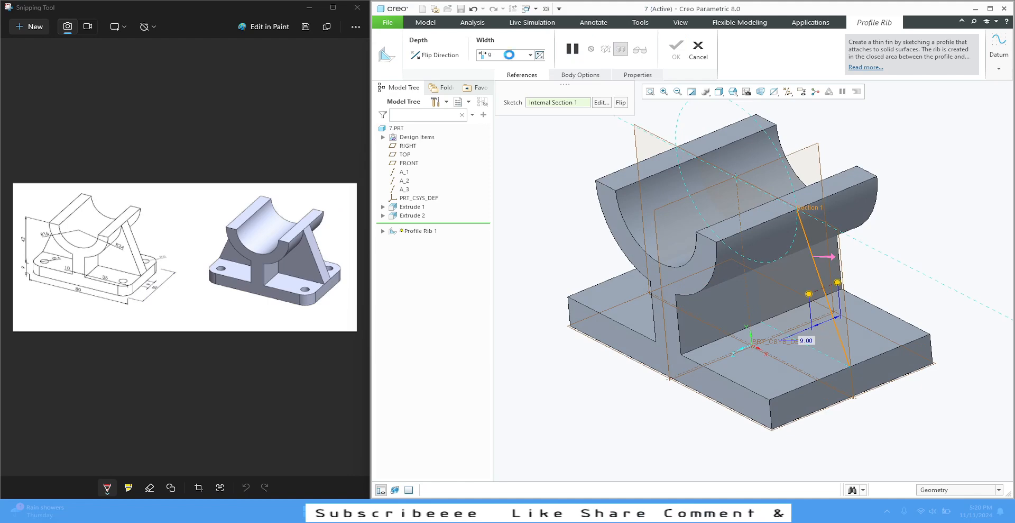
middle_drag(820, 257, 793, 237)
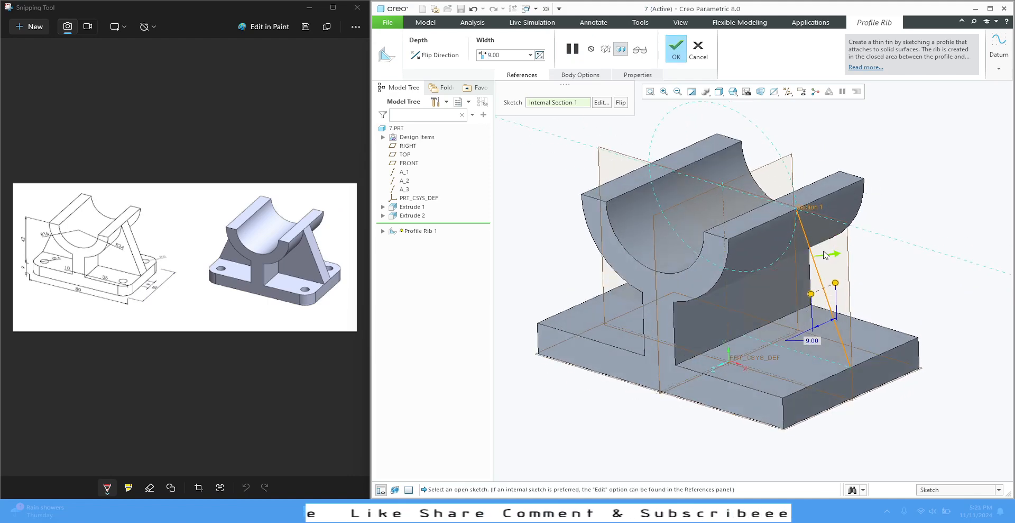
click(435, 55)
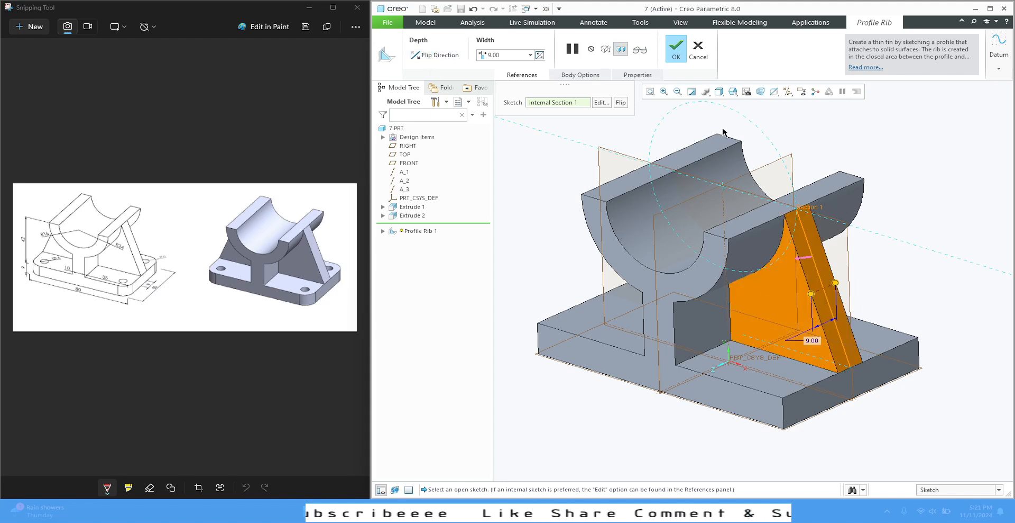
click(678, 49)
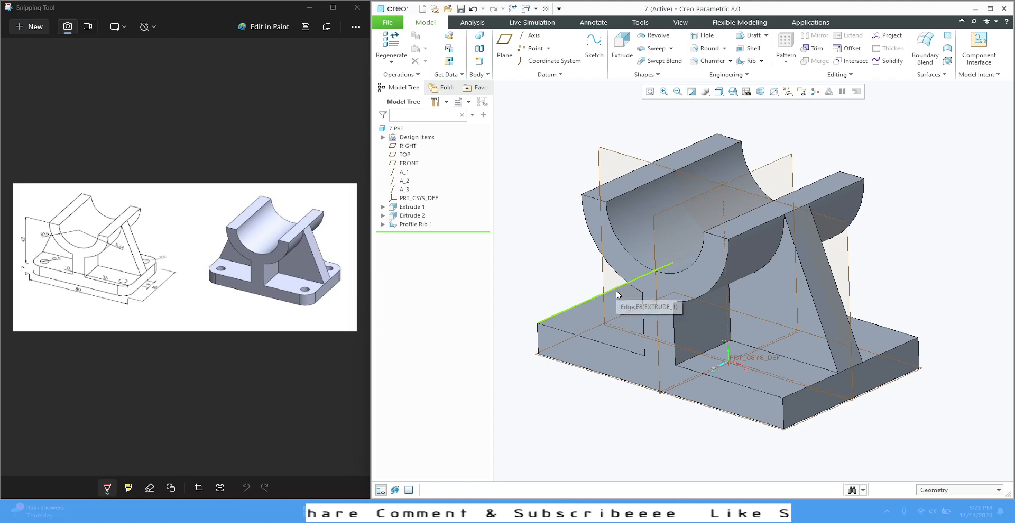
- Mirror the profile rib about the RIGHT datum plane to the other side of the stem
click(423, 224)
click(815, 35)
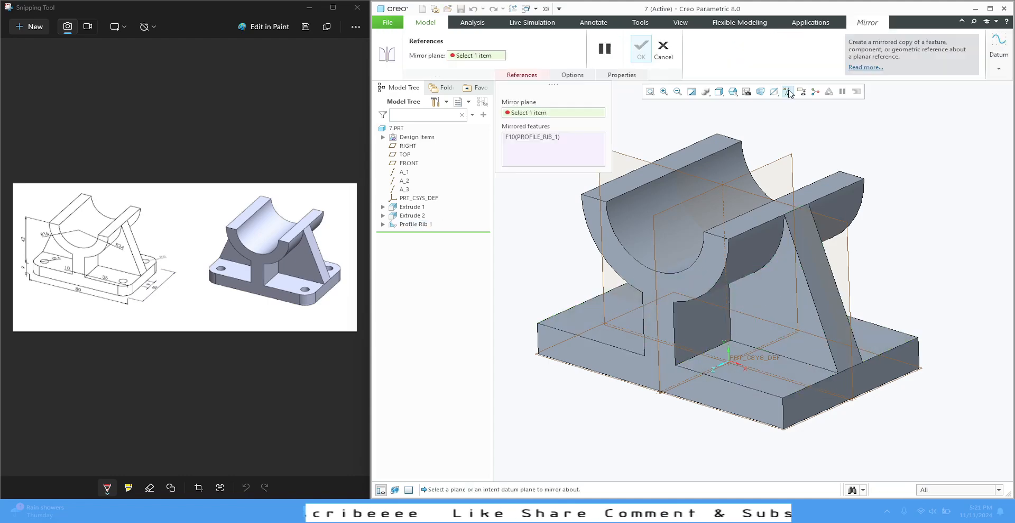
click(781, 162)
click(642, 49)
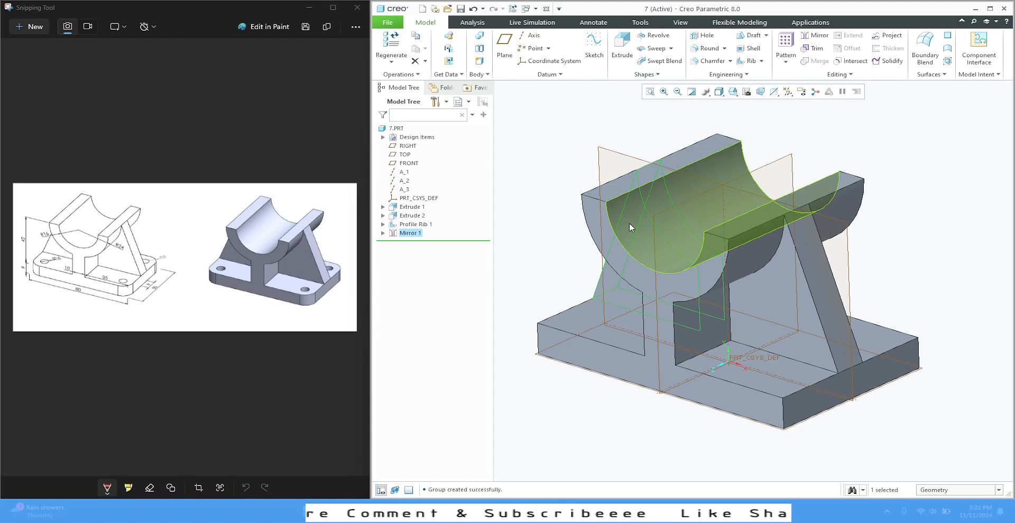
- Hide all datum axes, points, coordinate systems and planes in the model view
click(846, 141)
middle_drag(856, 136, 865, 129)
click(788, 93)
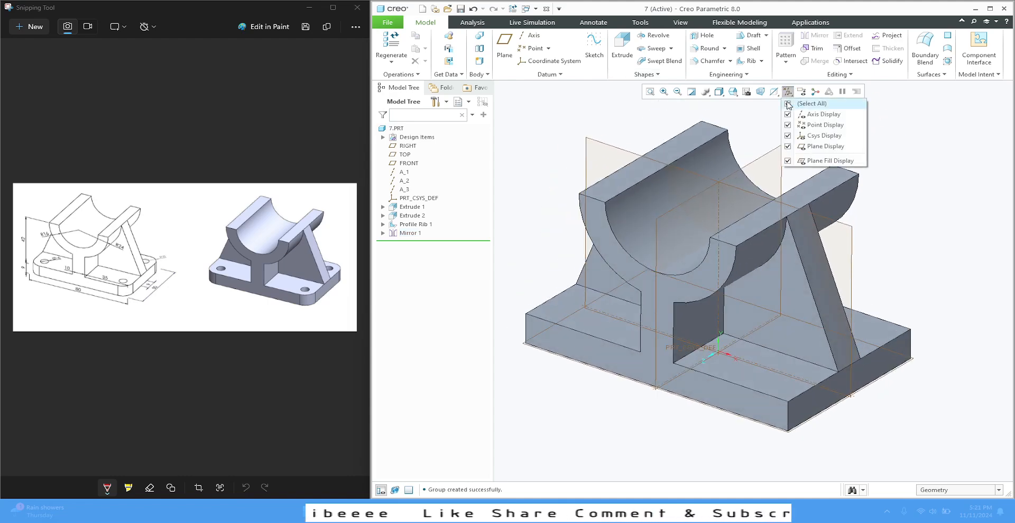
click(793, 103)
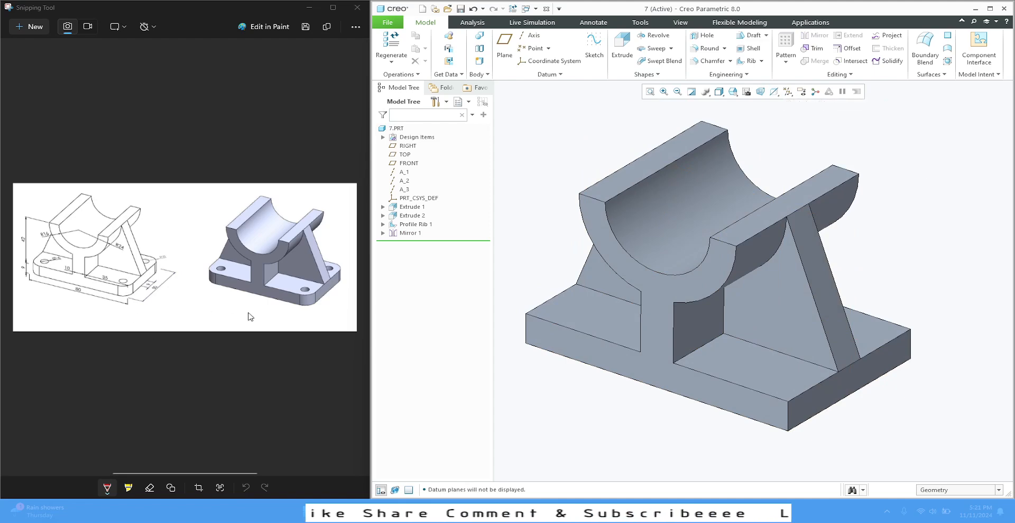
- Round the base plate's four vertical corner edges with an 8 mm radius and return to the standard orientation
click(703, 48)
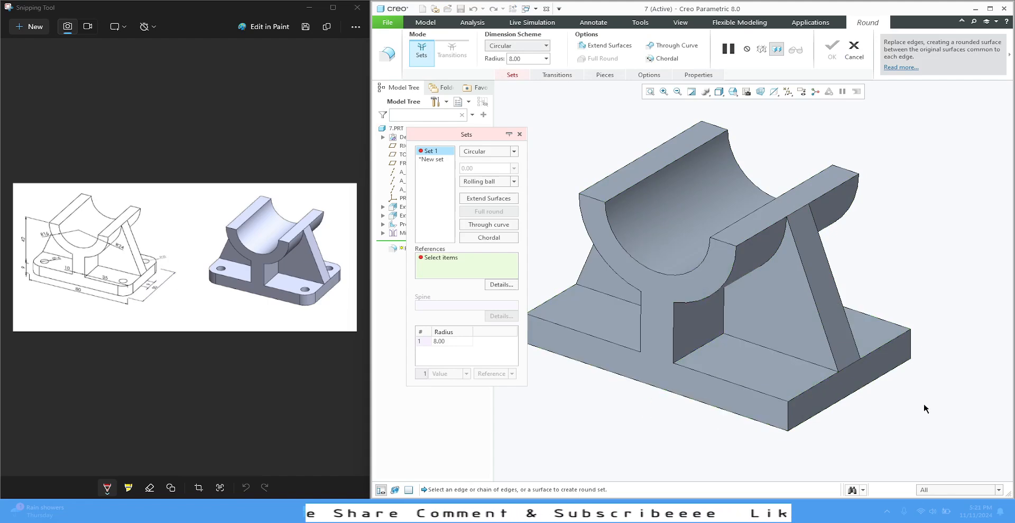
click(912, 343)
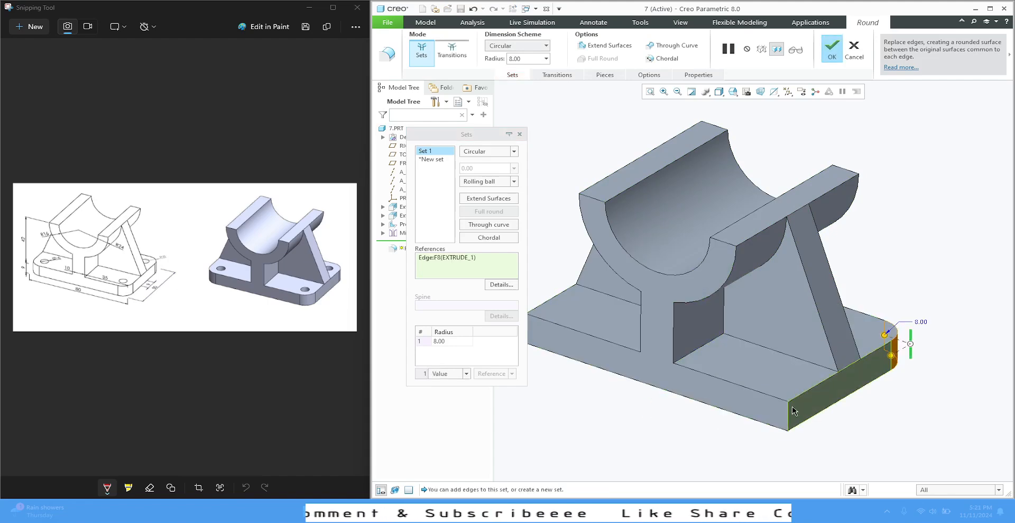
ctrl+click(788, 415)
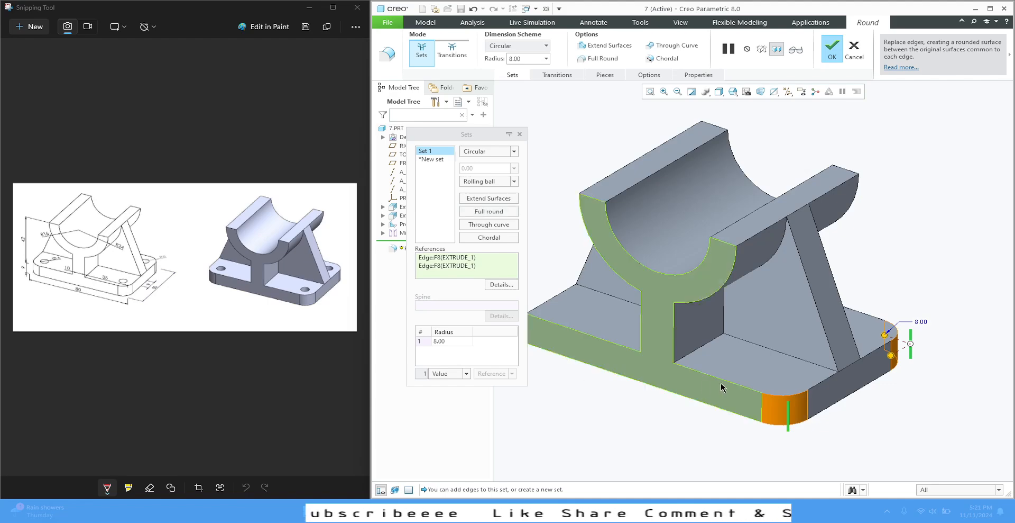
scroll(725, 386, down, 3)
ctrl+click(605, 352)
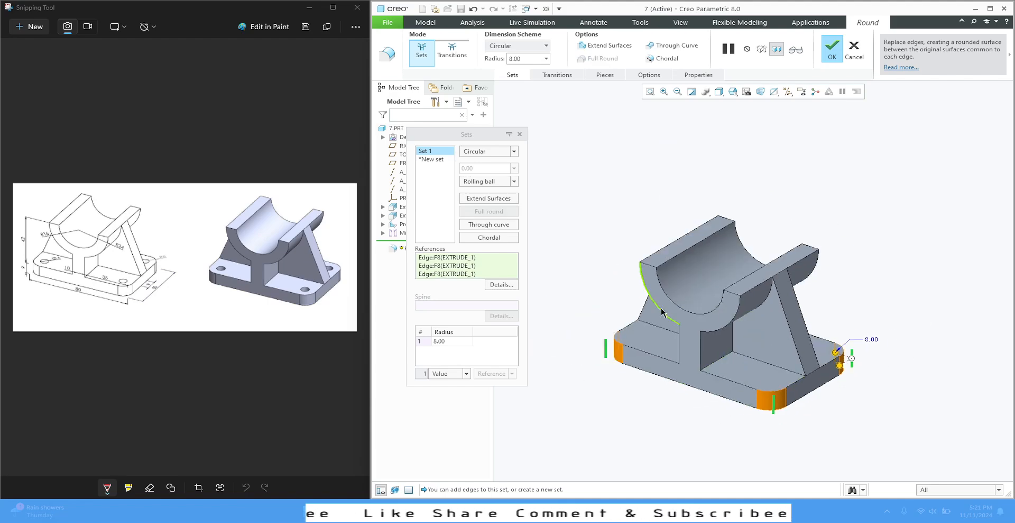
middle_drag(606, 352, 547, 291)
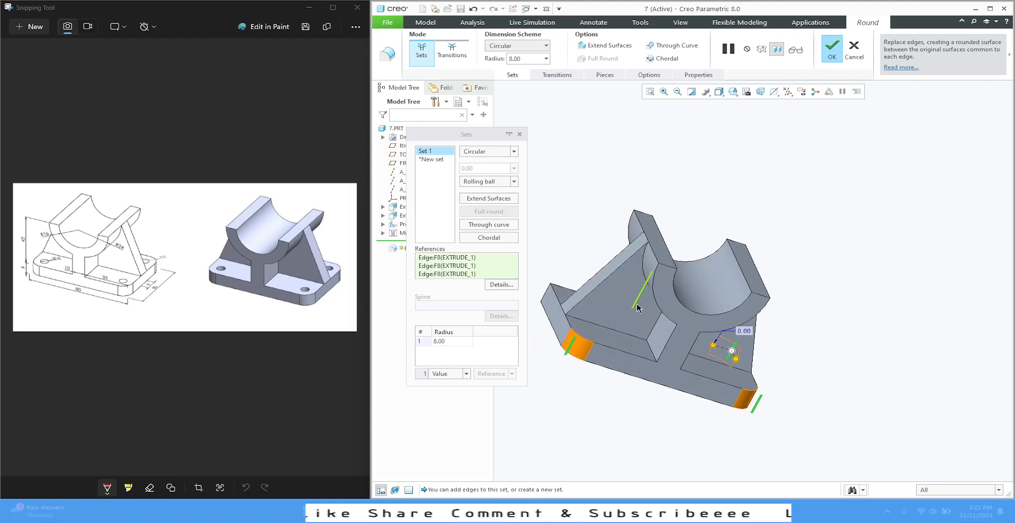
ctrl+click(550, 290)
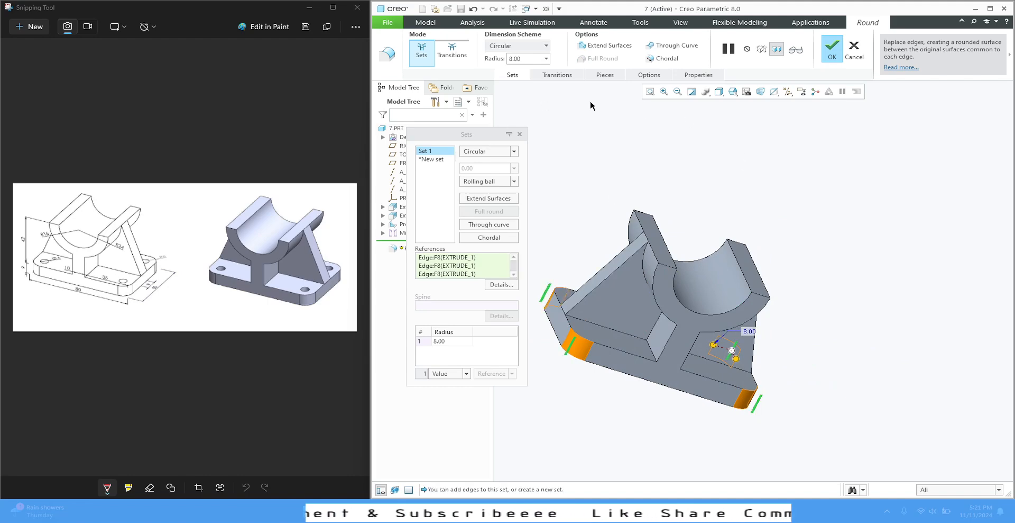
click(829, 48)
click(733, 92)
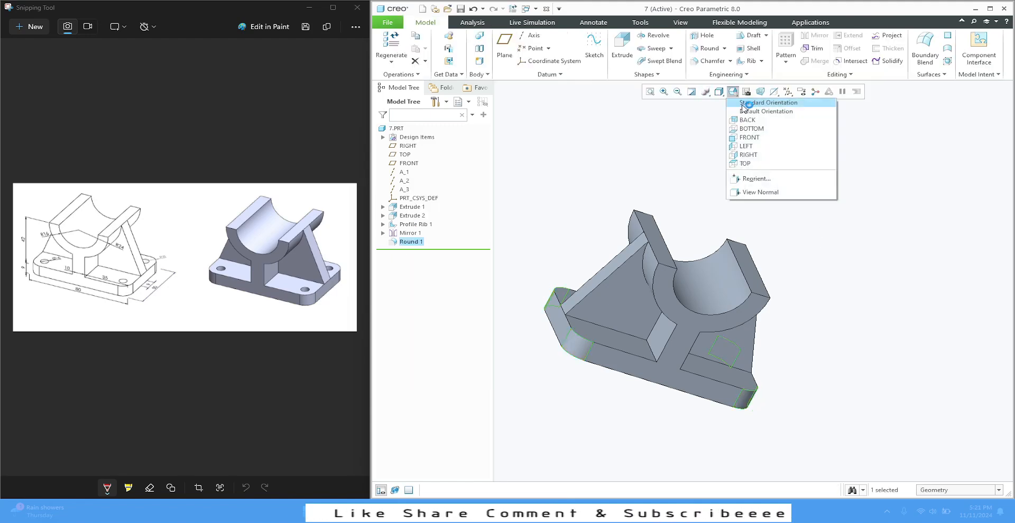
click(743, 103)
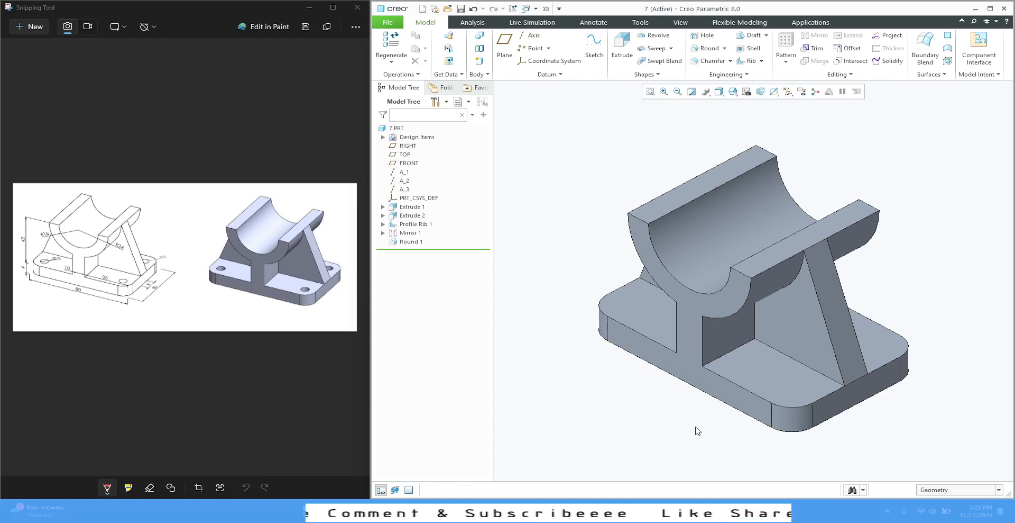
click(768, 368)
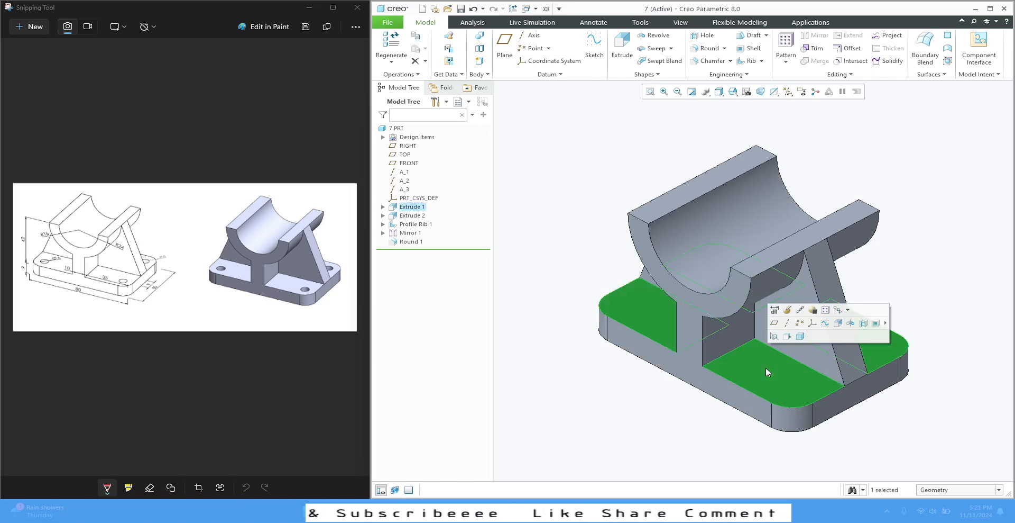
click(802, 323)
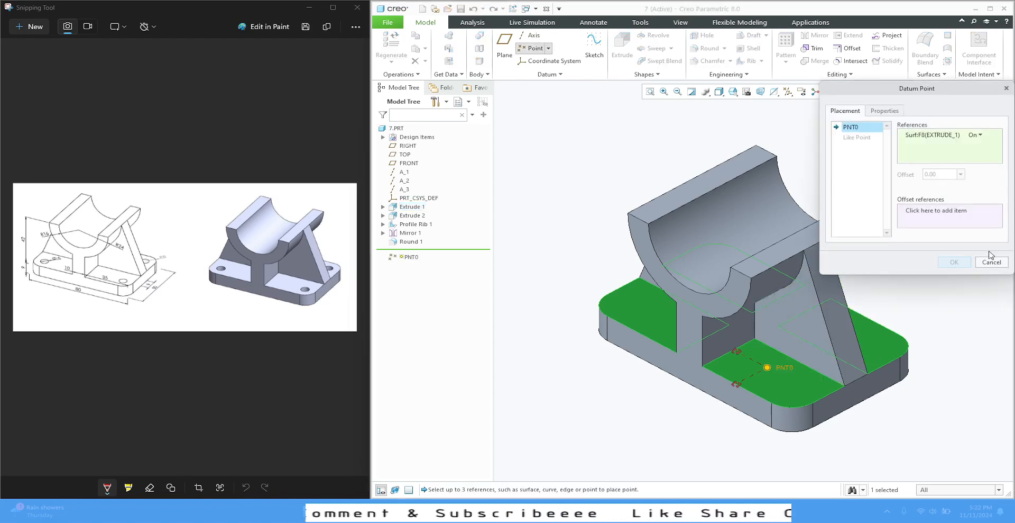
click(991, 262)
- Open a sketch on the base plate's top face and add its four corner rounds as sketch references
click(773, 375)
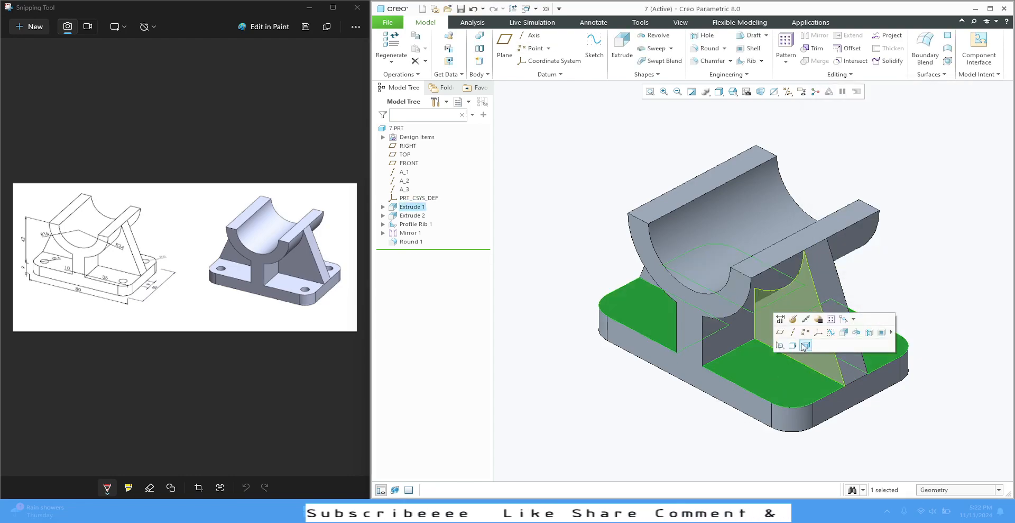
click(832, 332)
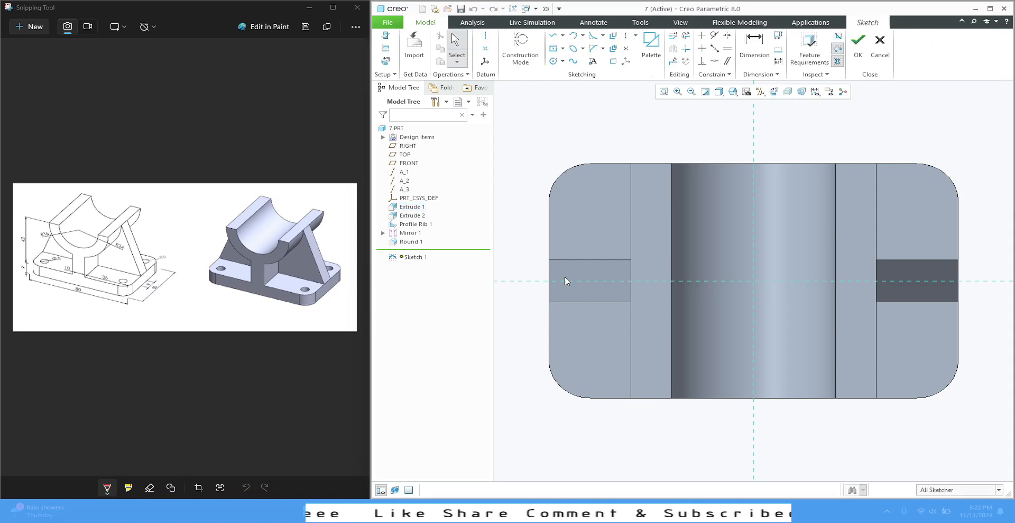
click(384, 49)
click(562, 202)
click(562, 350)
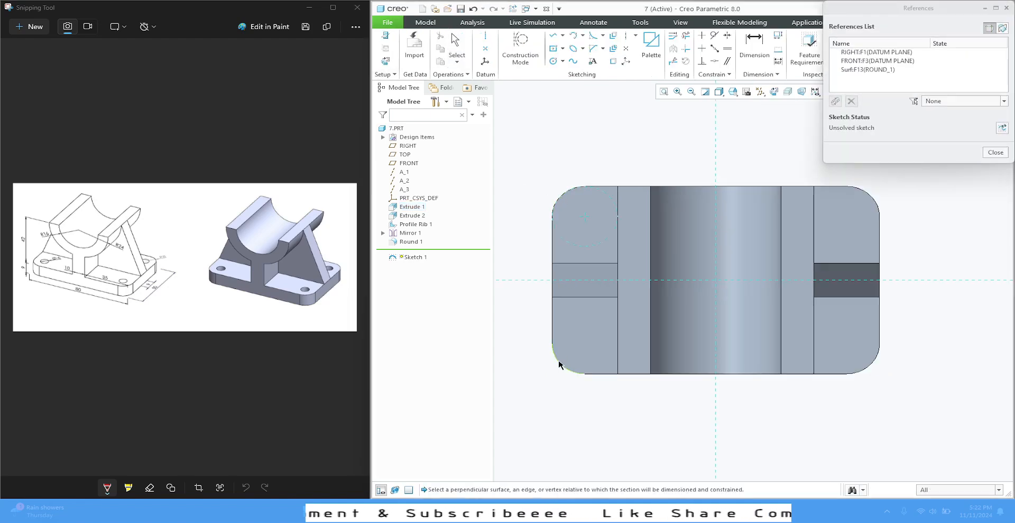
click(872, 196)
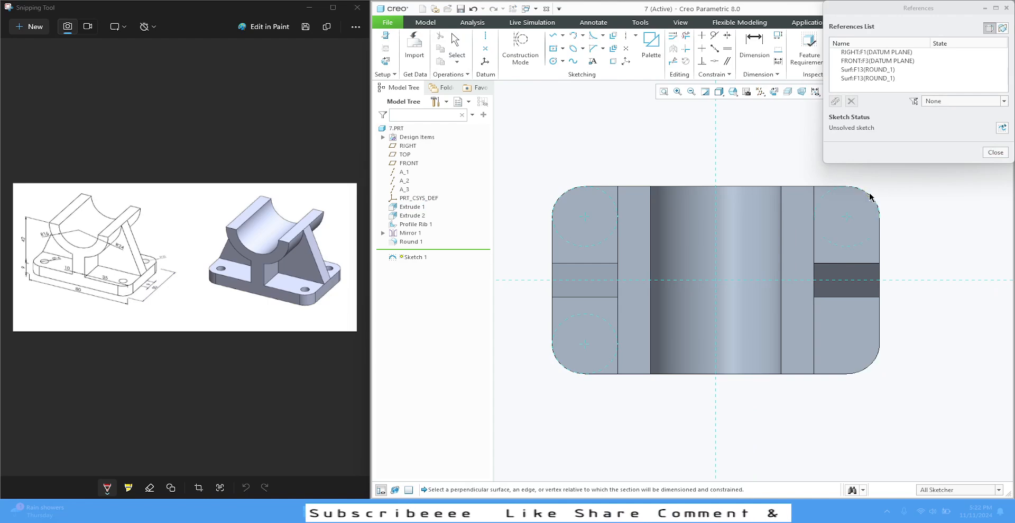
click(878, 358)
click(994, 152)
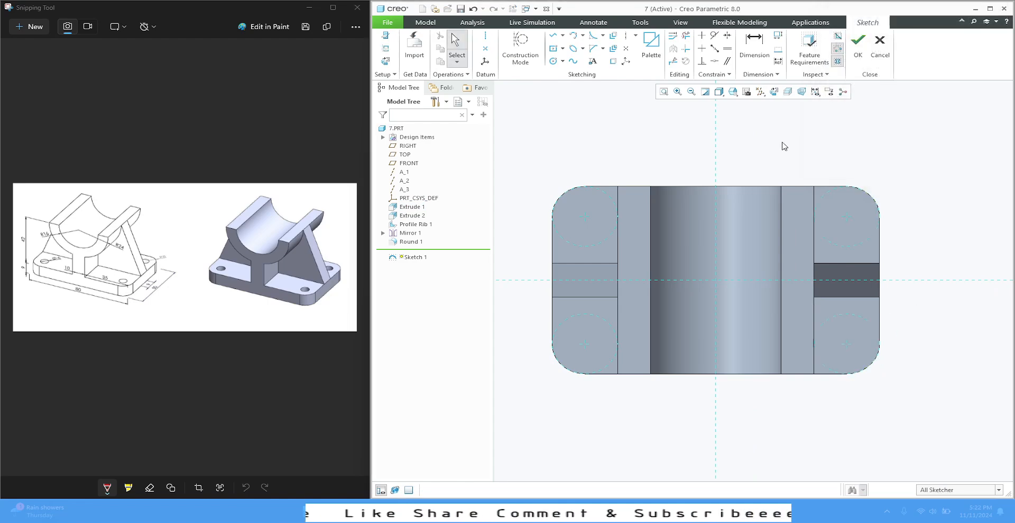
- Place a construction point at the centre of each of the base plate's four corner rounds
click(628, 49)
click(585, 217)
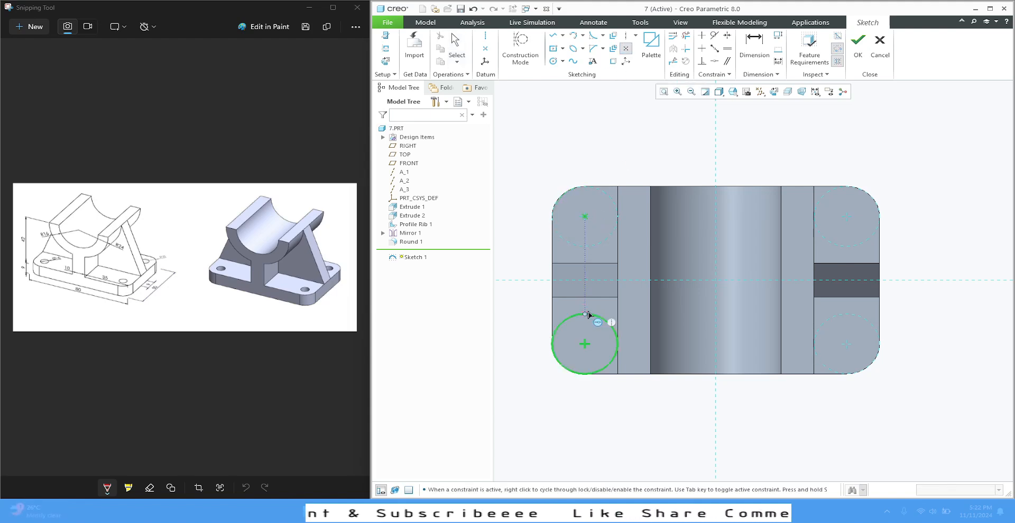
click(585, 345)
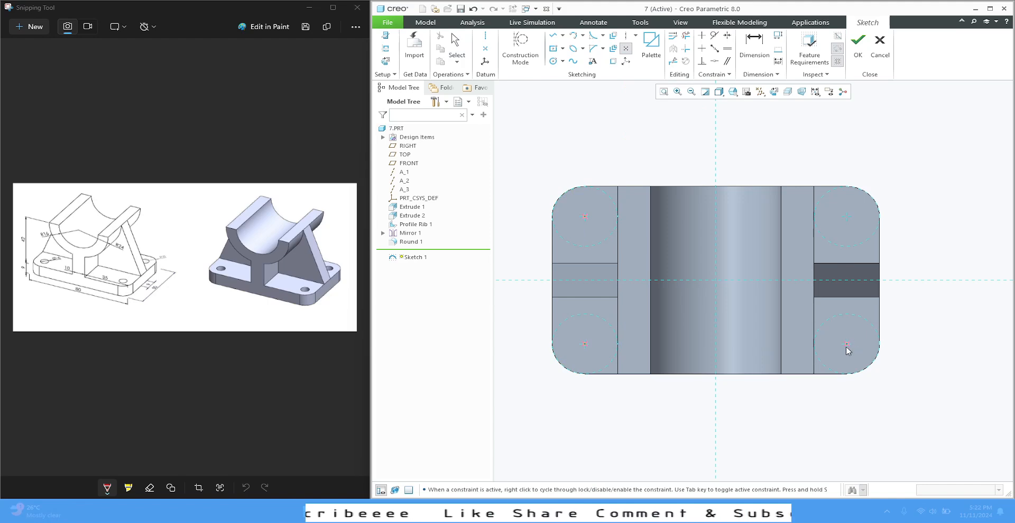
click(847, 217)
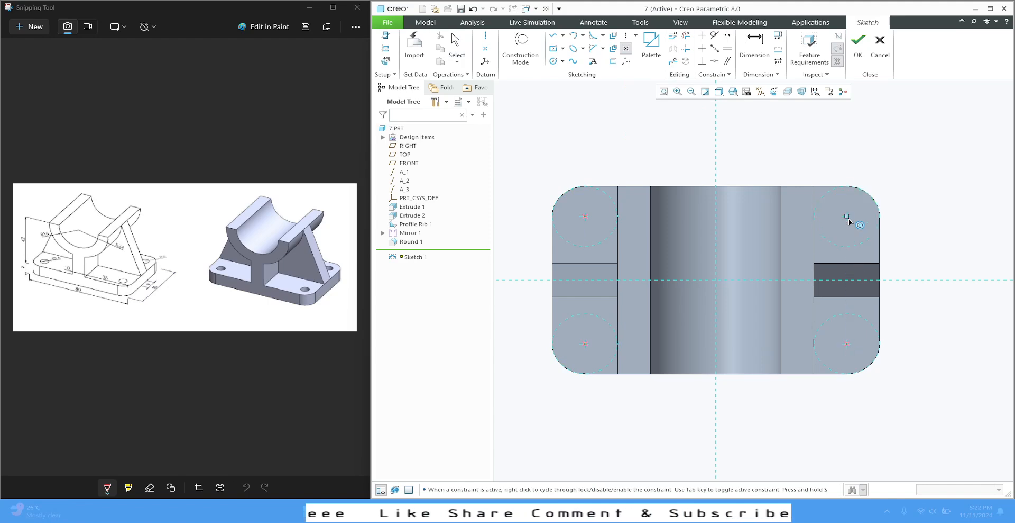
middle_click(707, 113)
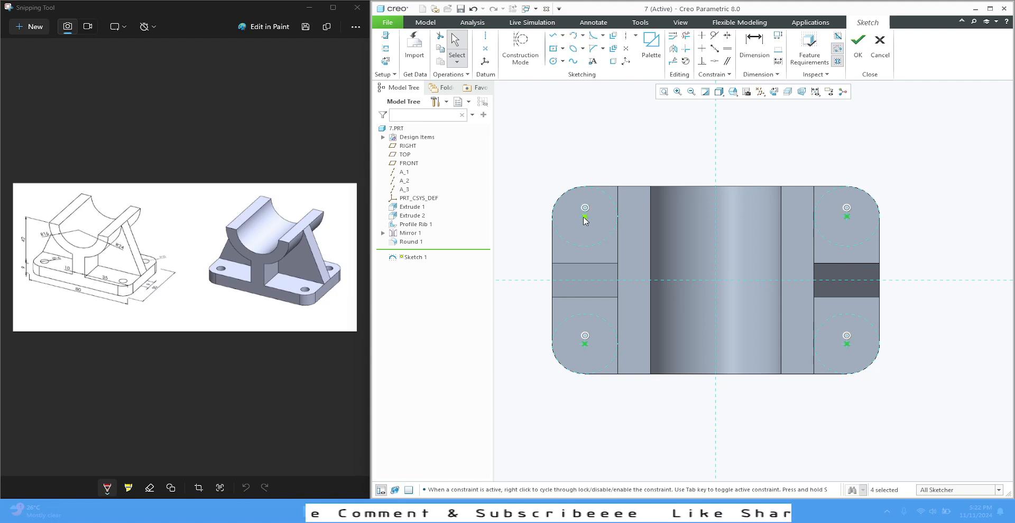
- Convert the four corner construction points to geometry points and finish the sketch
click(585, 217)
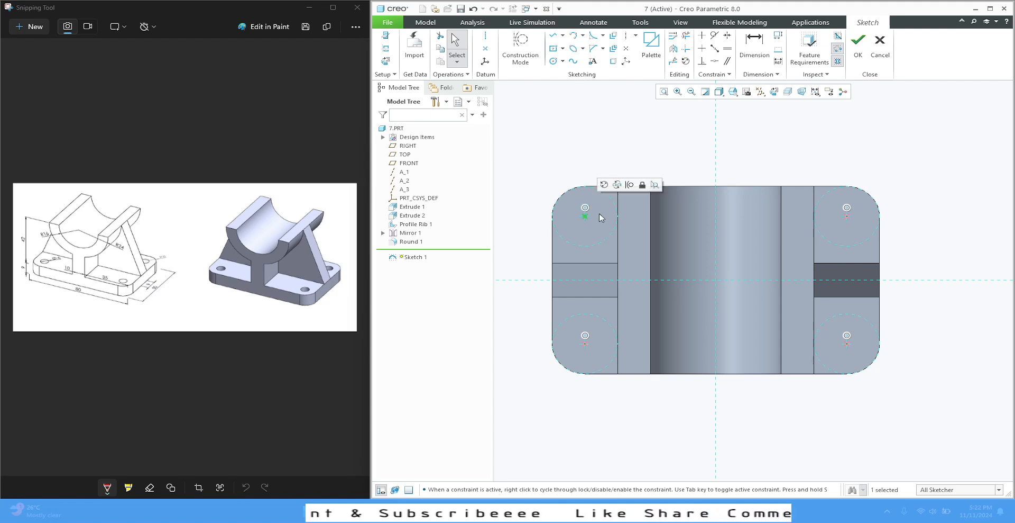
click(630, 185)
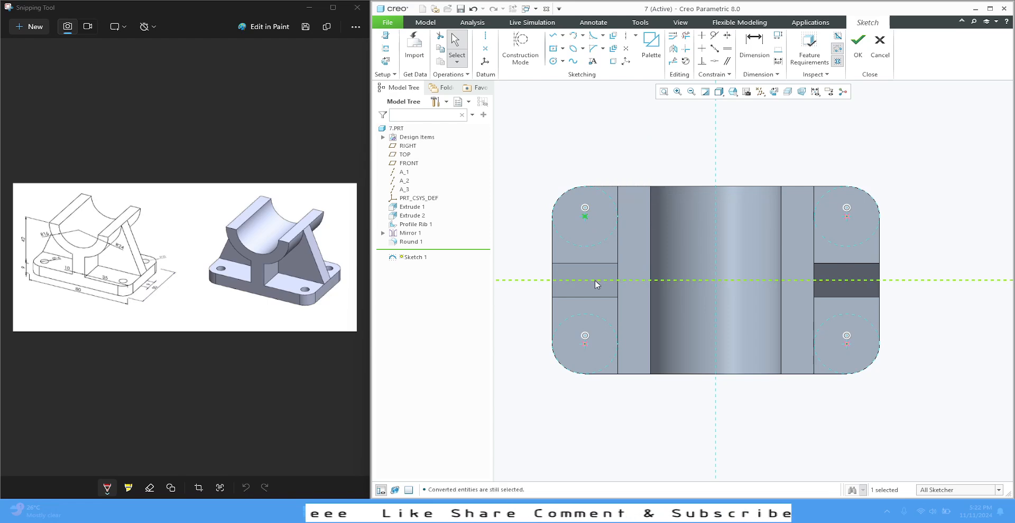
click(586, 344)
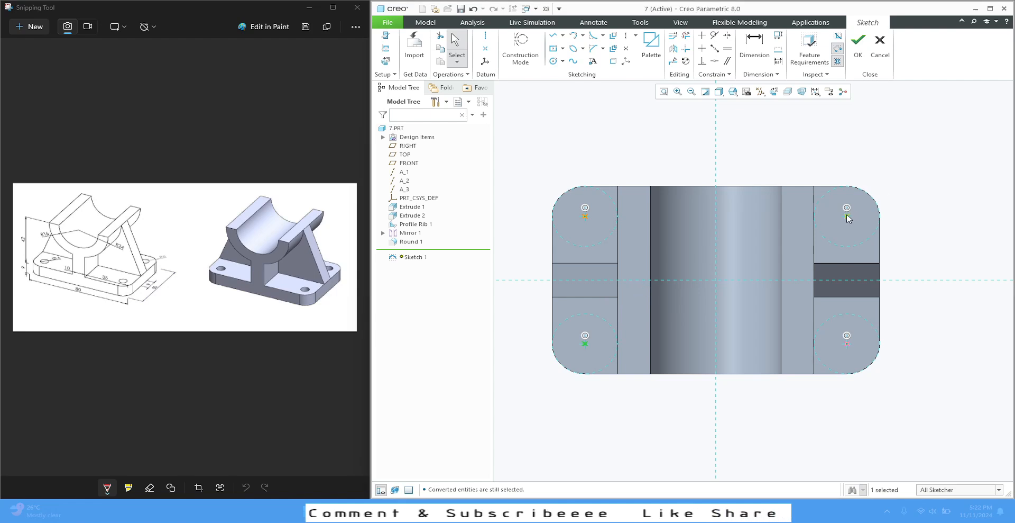
click(863, 200)
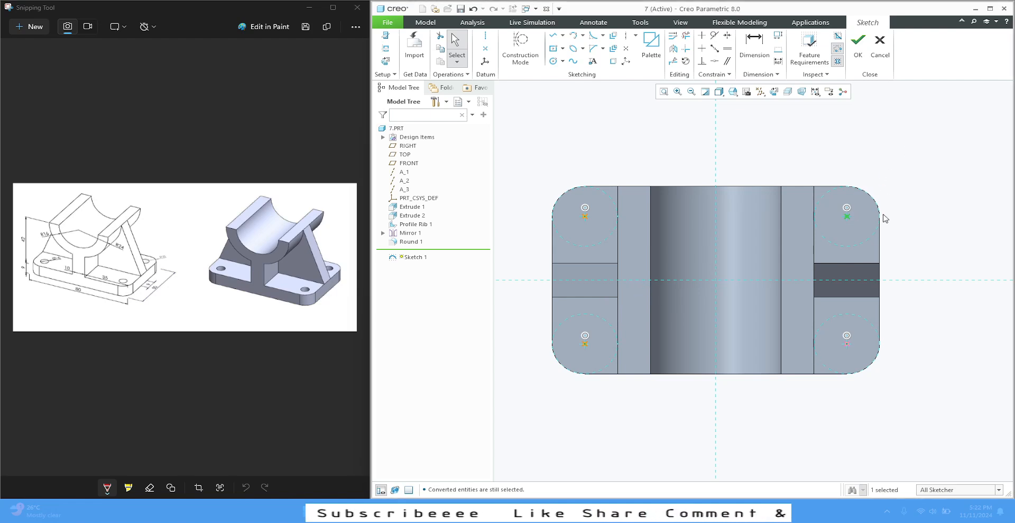
click(848, 344)
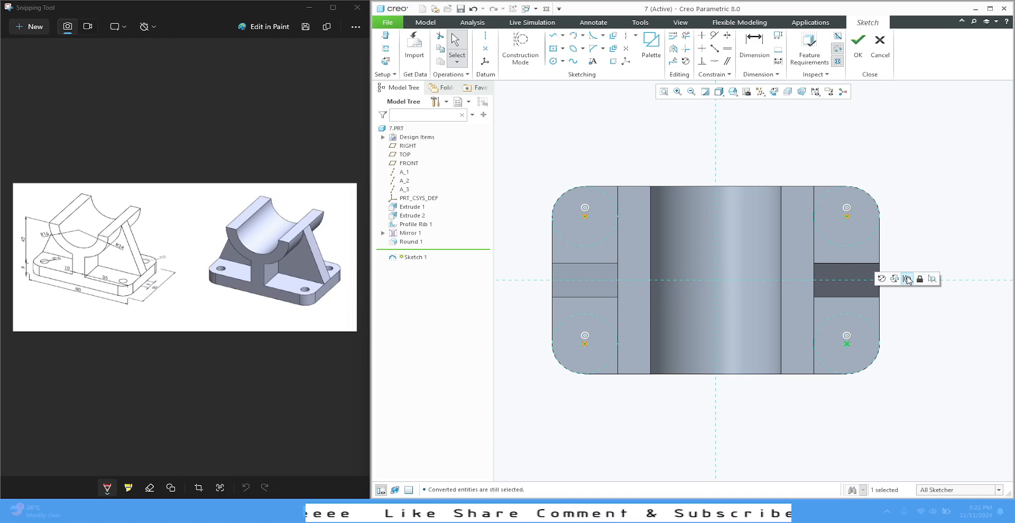
click(852, 49)
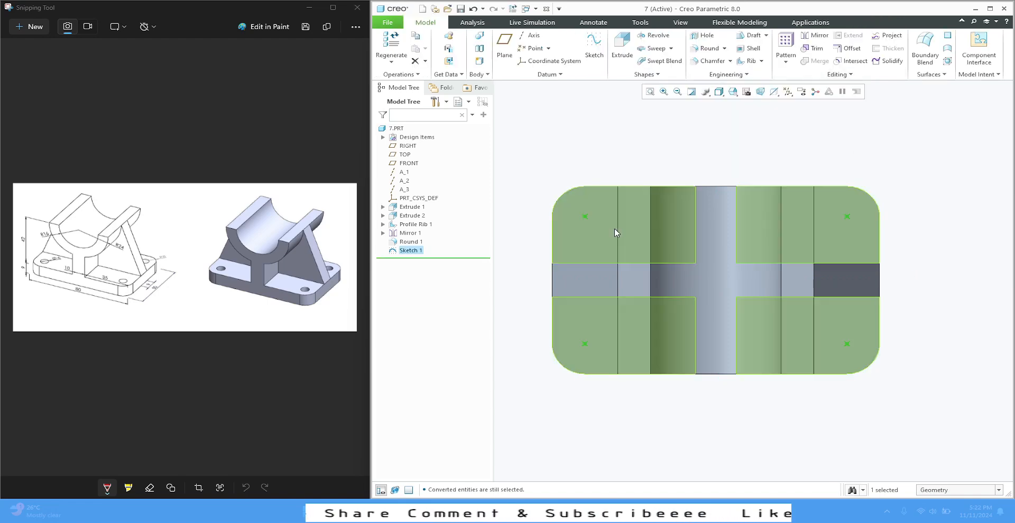
- Create simple flat 6 mm holes with Sketched placement on Sketch 1's four points, cutting Through All
click(735, 93)
click(746, 103)
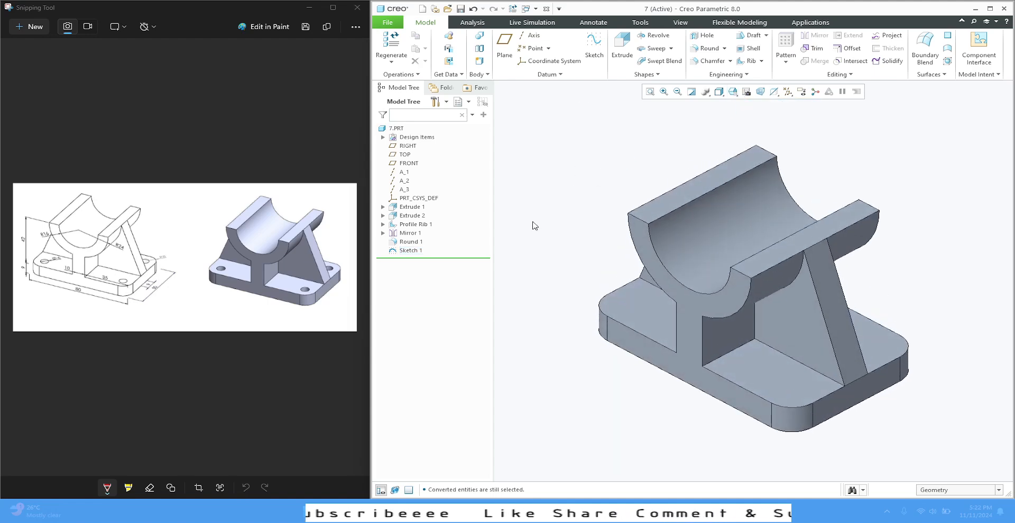
click(705, 36)
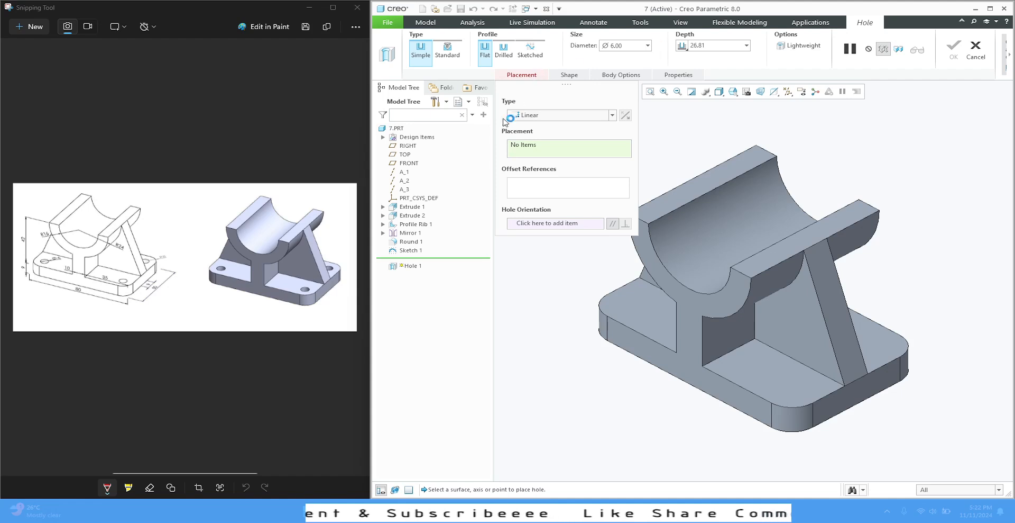
click(612, 115)
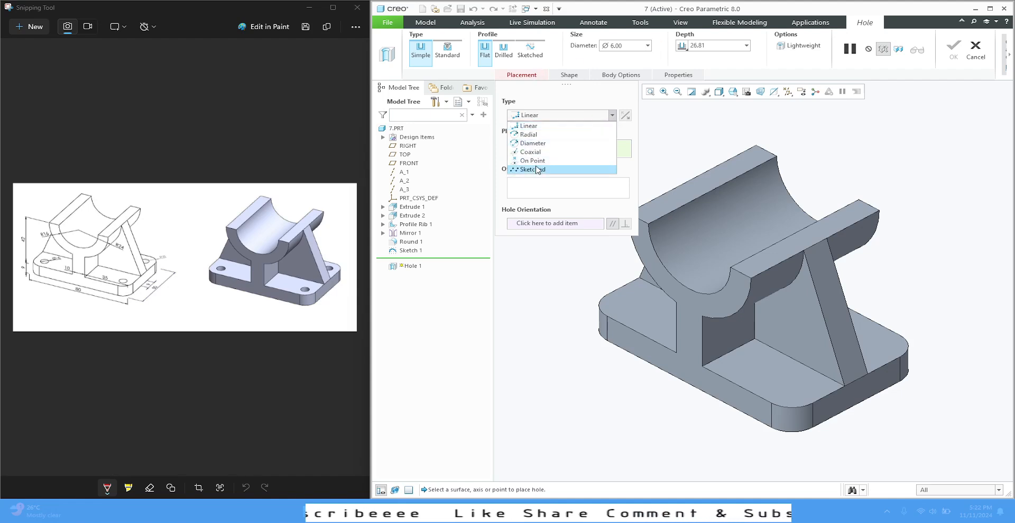
click(538, 169)
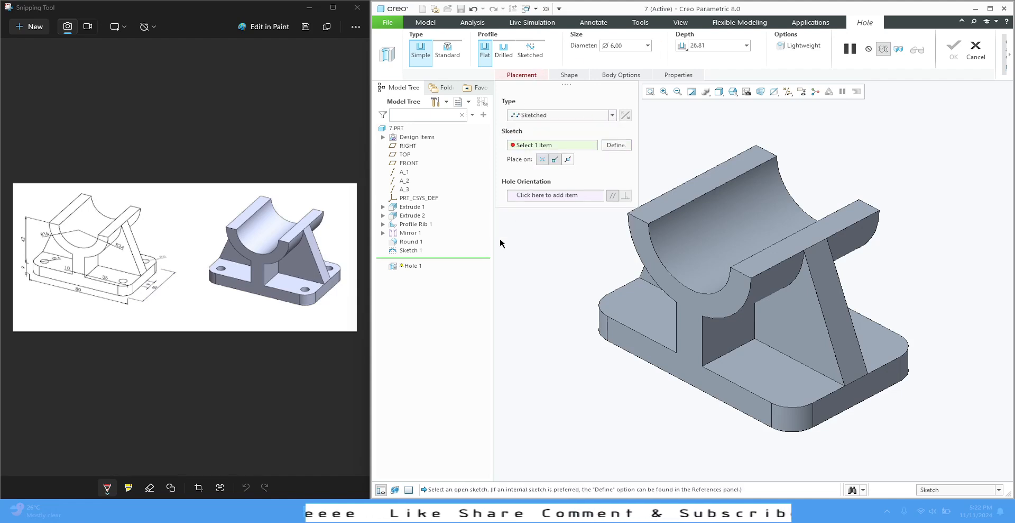
click(412, 252)
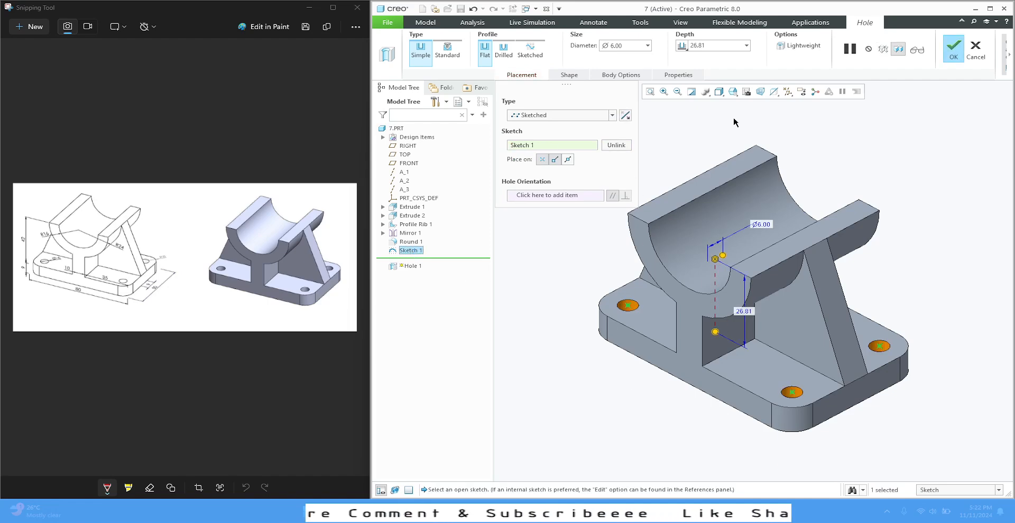
click(682, 47)
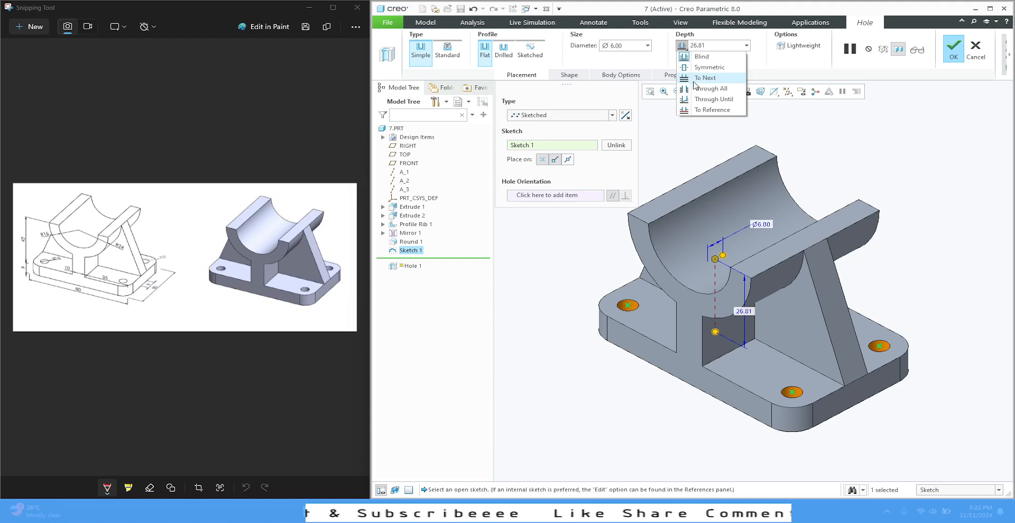
click(708, 89)
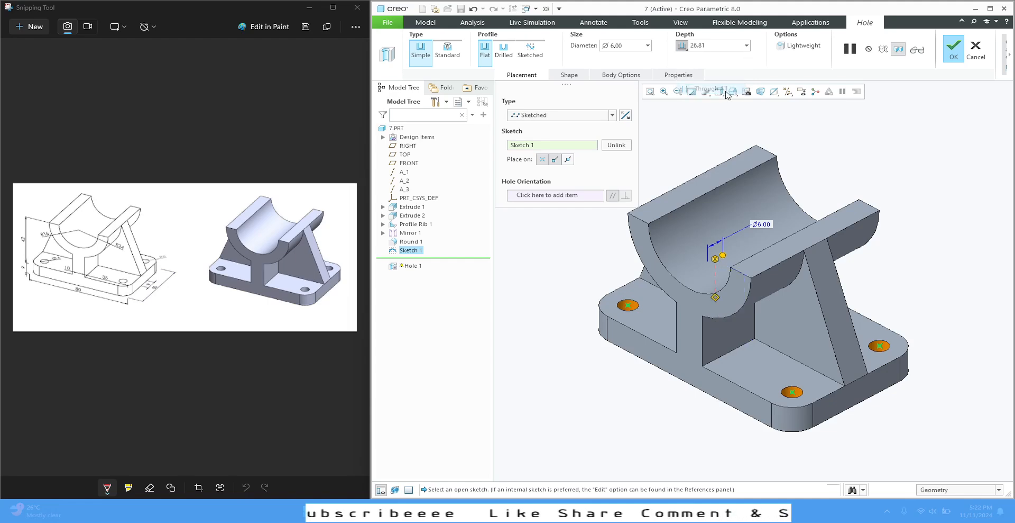
click(954, 49)
click(966, 216)
mouse_move(719, 164)
middle_down()
mouse_move(771, 165)
mouse_move(694, 148)
mouse_move(664, 182)
mouse_move(750, 149)
mouse_move(733, 142)
mouse_move(642, 186)
mouse_move(741, 149)
mouse_move(756, 131)
mouse_move(752, 113)
mouse_move(762, 155)
mouse_move(753, 165)
mouse_move(744, 135)
mouse_move(737, 163)
middle_up()
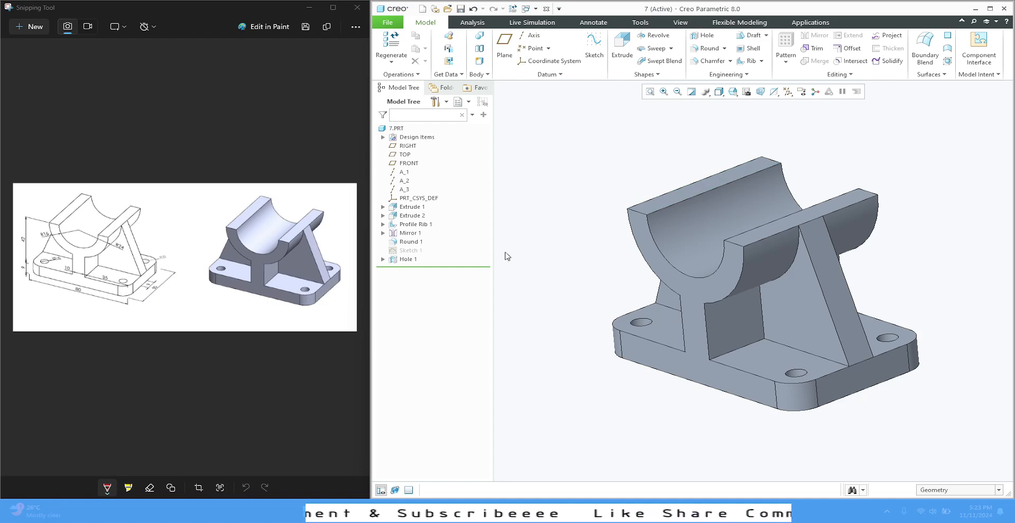
click(651, 92)
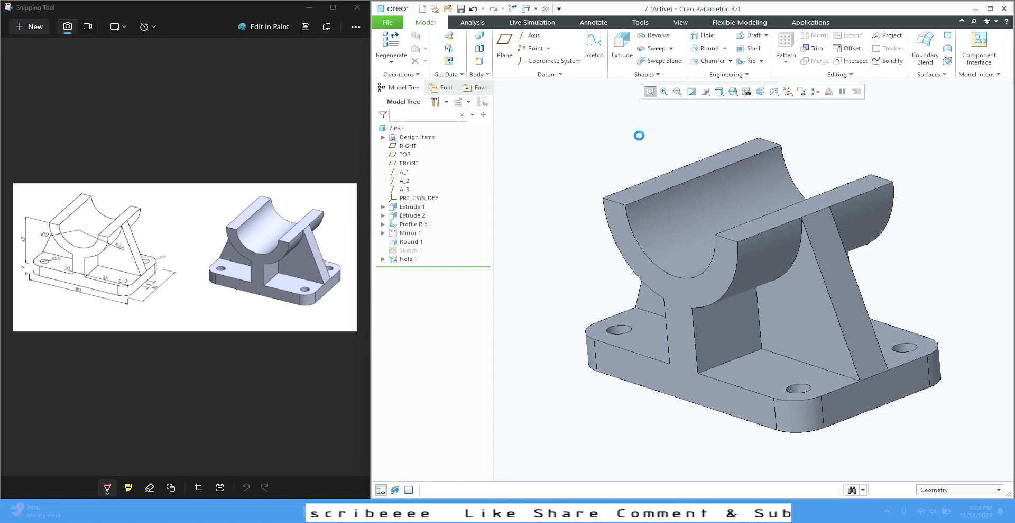
middle_drag(608, 189, 687, 222)
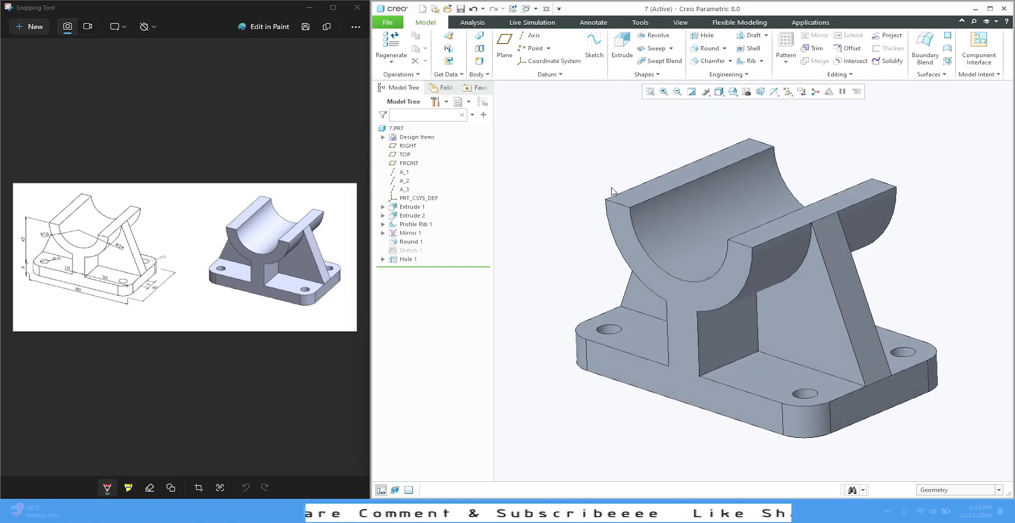